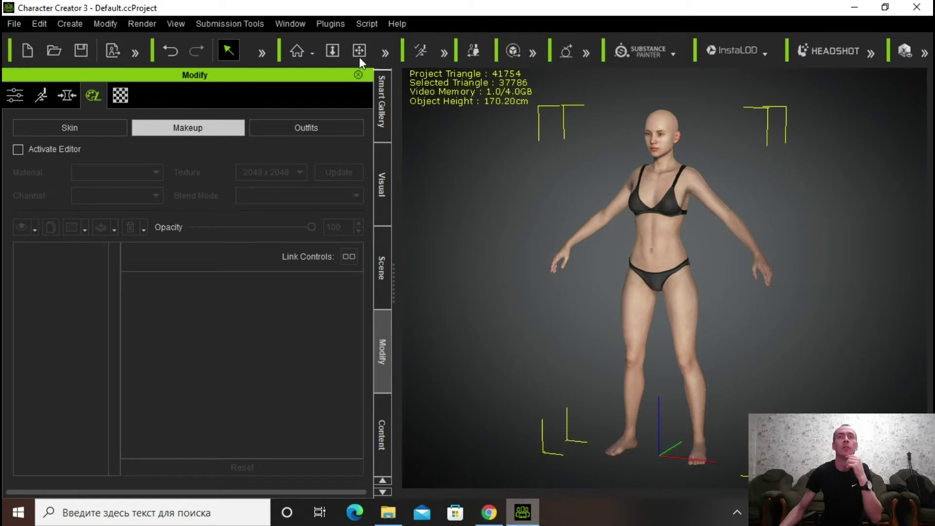
Step: Examine the default female character from several sides and up close around the head and shoulders
click(359, 50)
drag(534, 343, 871, 357)
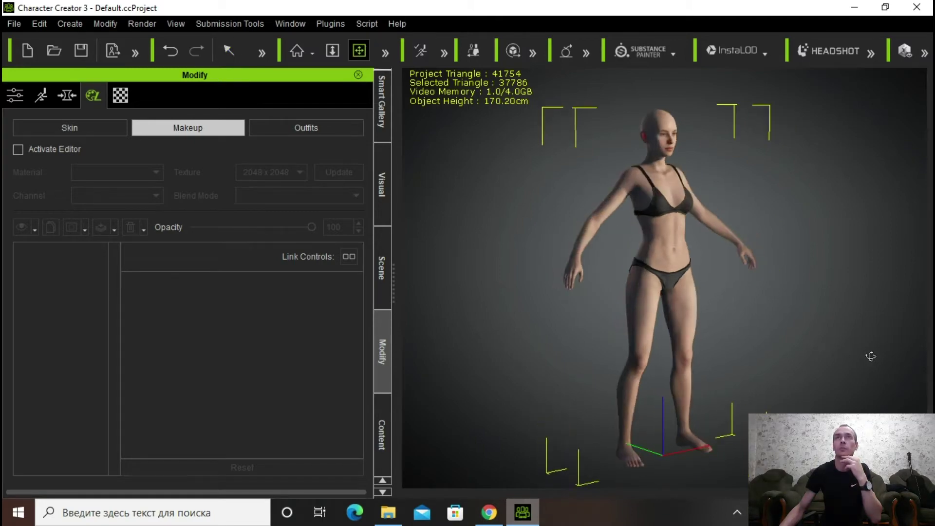
drag(796, 357, 661, 337)
scroll(660, 337, up, 5)
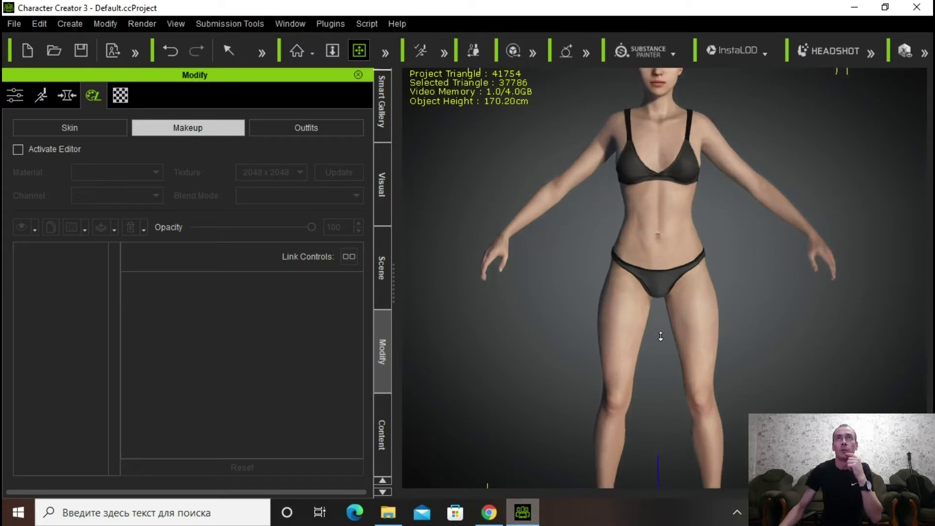
scroll(660, 336, up, 3)
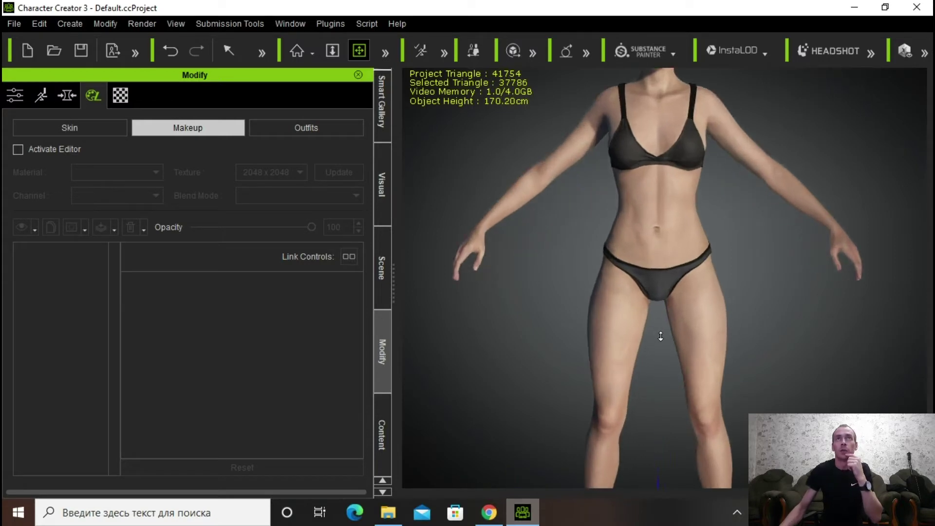
middle_drag(764, 115, 821, 320)
scroll(746, 324, up, 4)
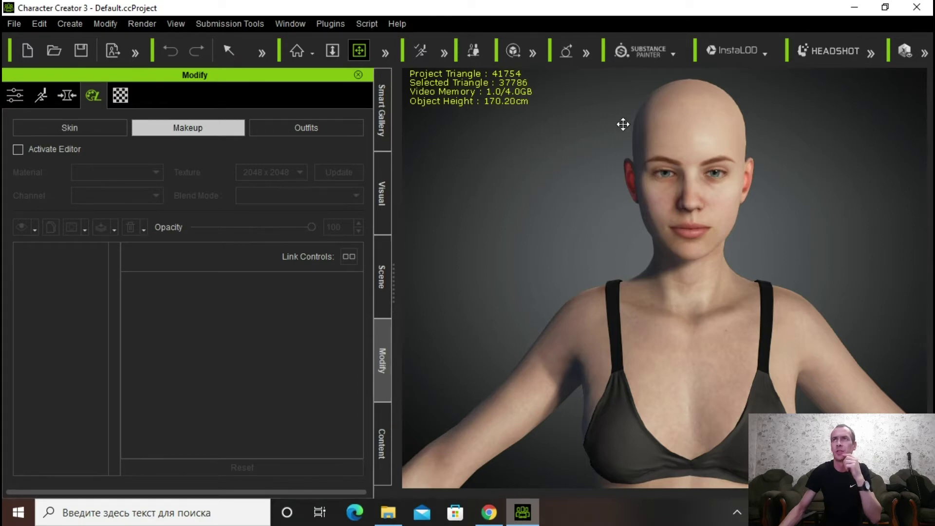
Step: Open the Headshot plugin and start loading a portrait photo in Pro mode
click(832, 51)
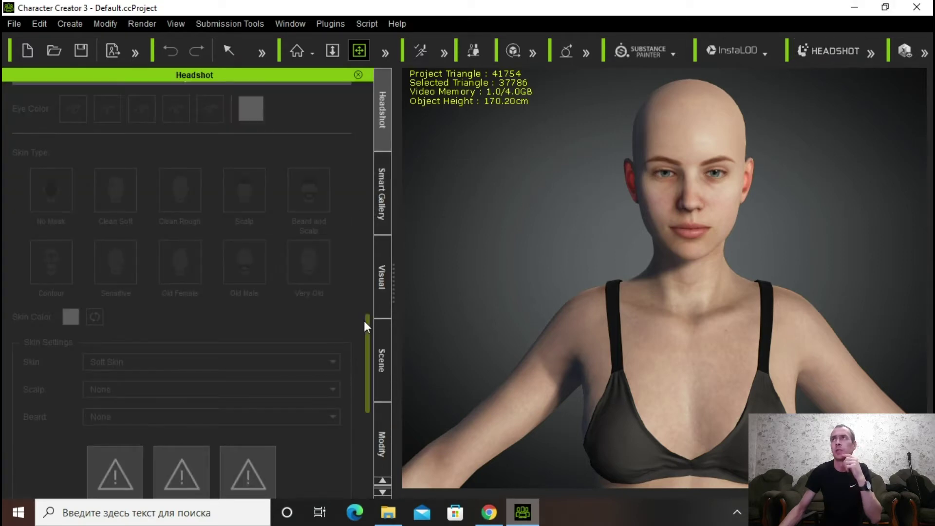
scroll(364, 321, down, 5)
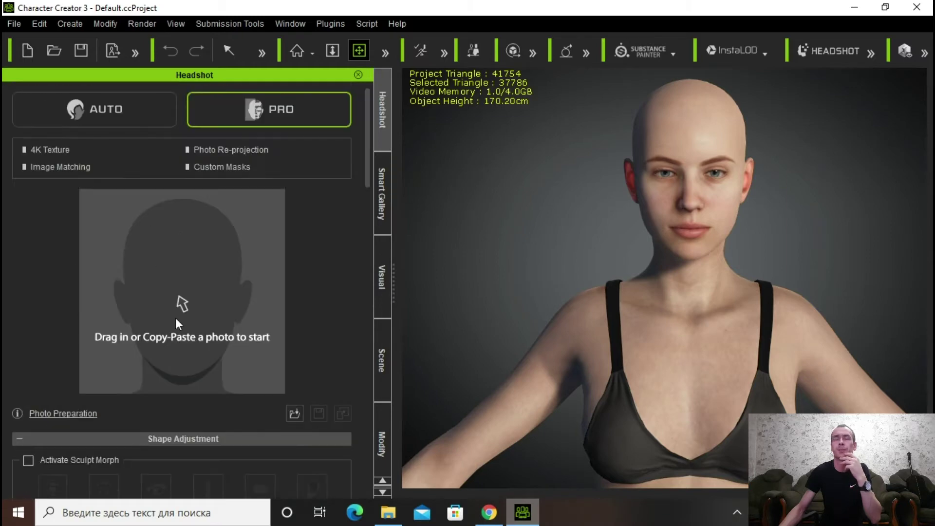
click(297, 413)
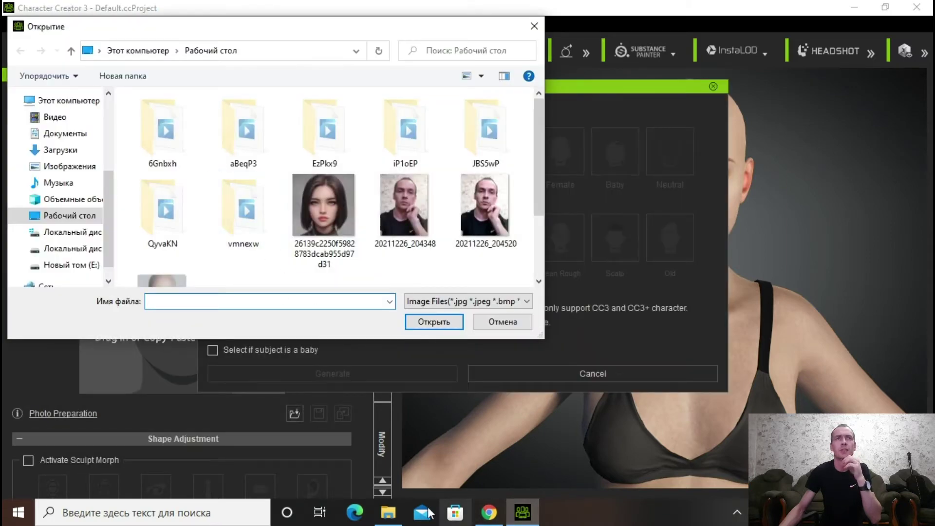
Step: View the bald woman's source portrait among the Google image results in Chrome and return to the photo selection
click(388, 513)
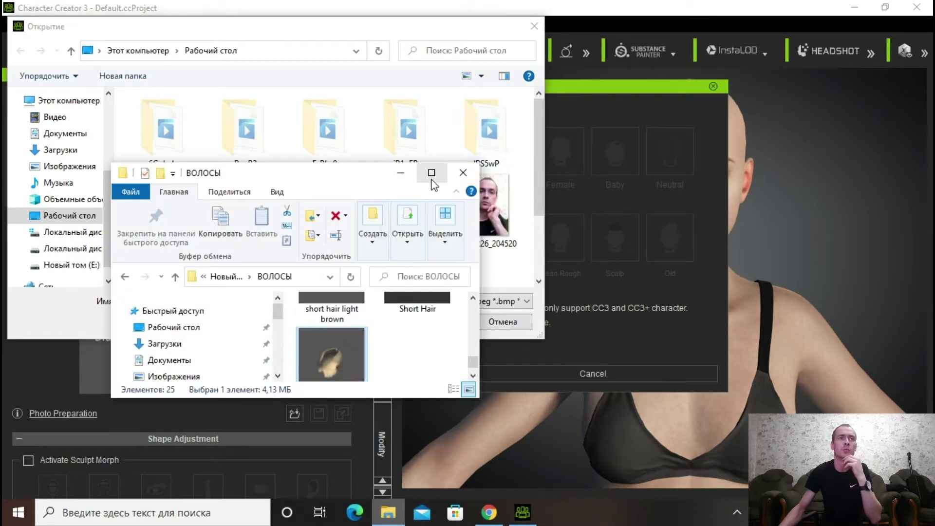
click(388, 513)
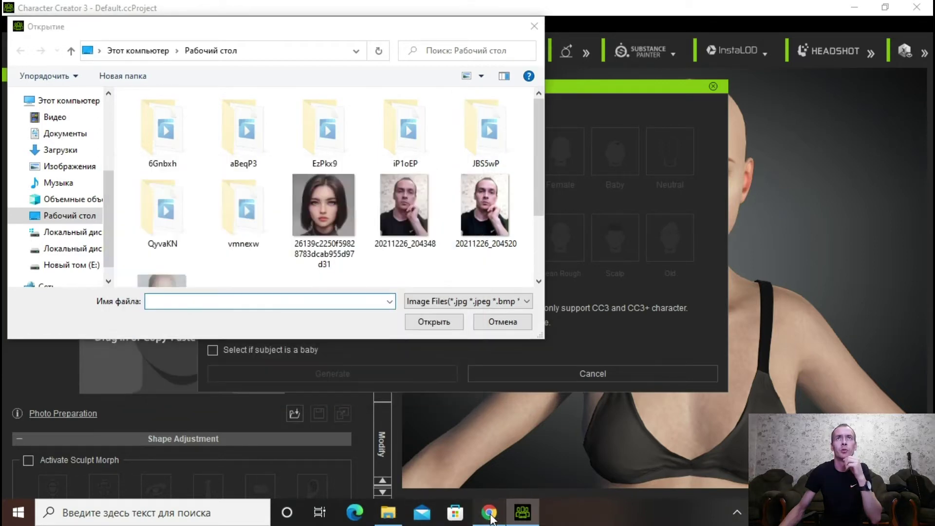
click(489, 513)
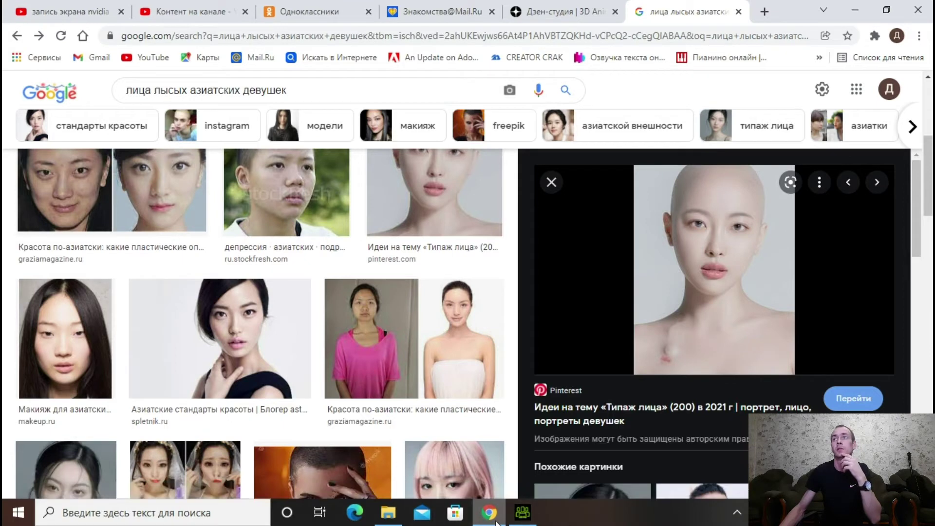
click(522, 513)
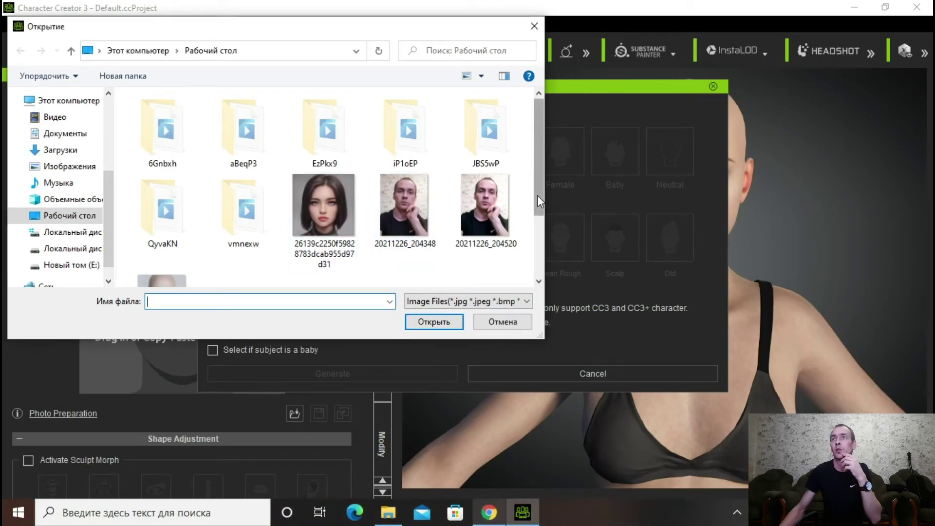
Step: Load the bald woman's portrait from the desktop and generate the character with Female body type and Clean Soft skin type
scroll(535, 202, down, 2)
click(165, 235)
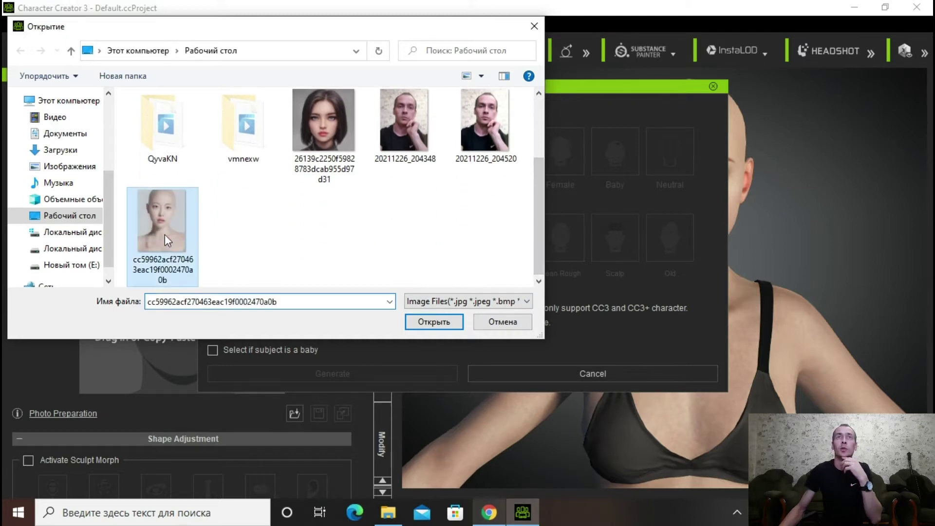
click(446, 322)
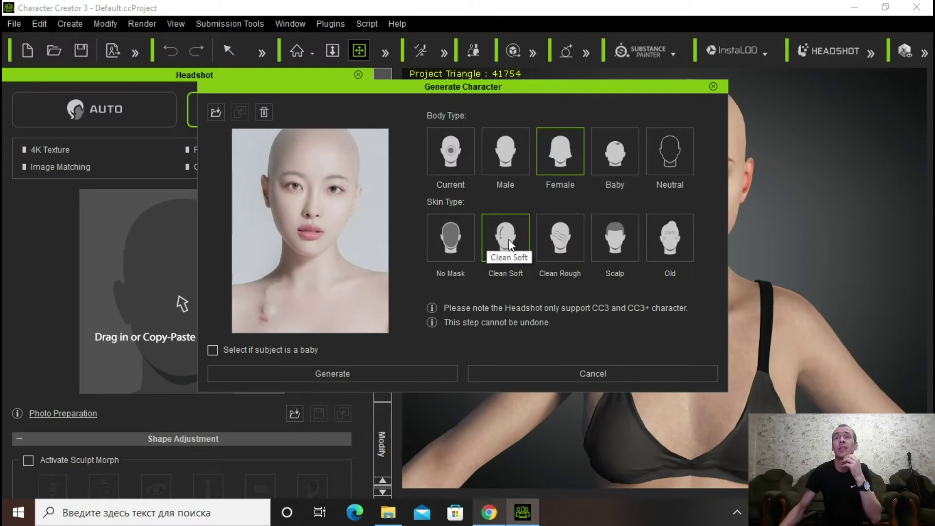
click(342, 379)
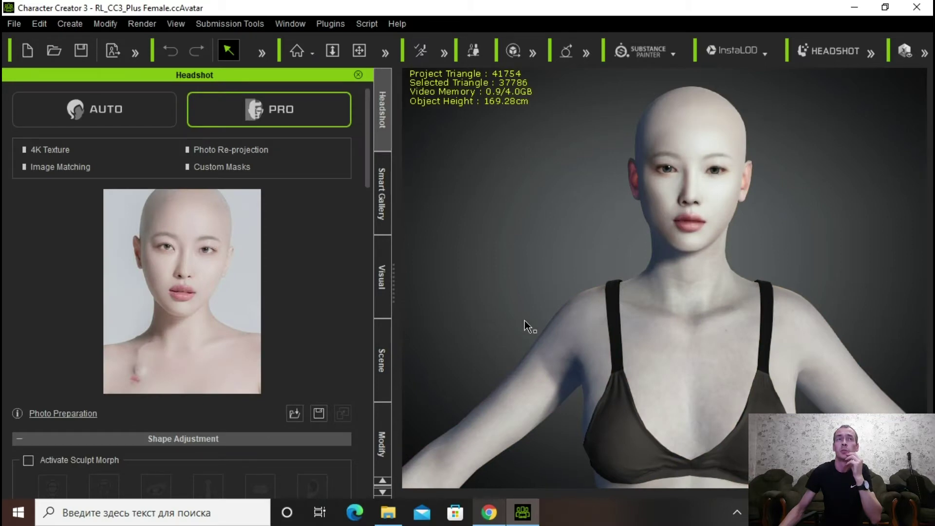
Step: Change the Headshot skin color to a warmer pinkish beige and update the skin texture
scroll(663, 271, up, 3)
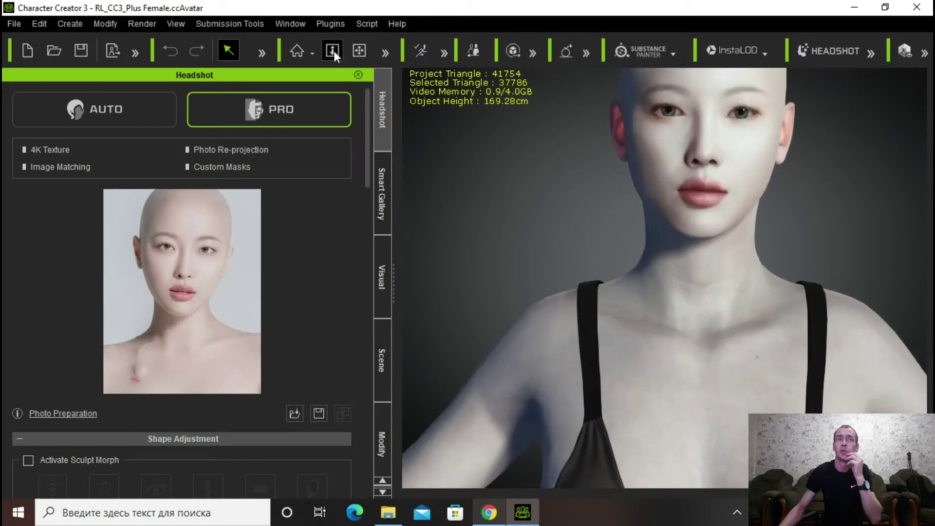
click(359, 50)
drag(712, 273, 688, 364)
right_drag(689, 307, 661, 328)
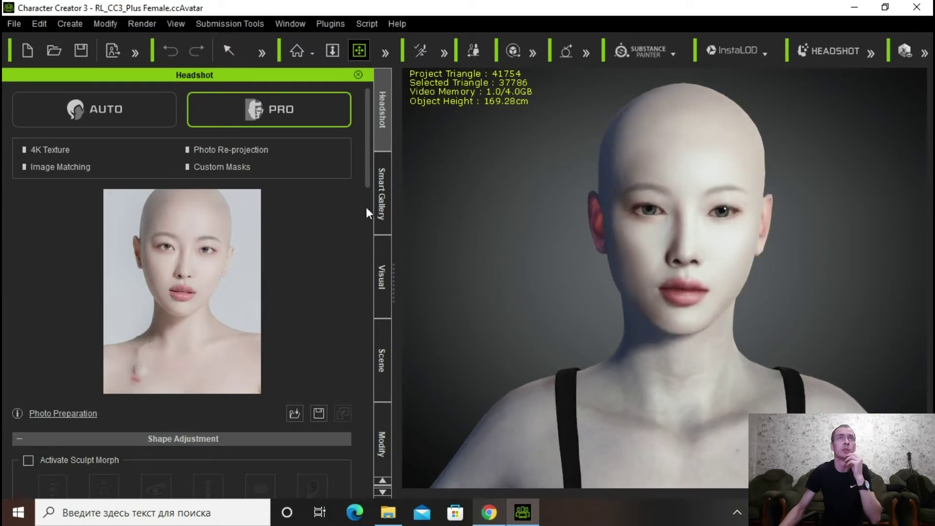
drag(367, 141, 354, 281)
scroll(341, 287, down, 10)
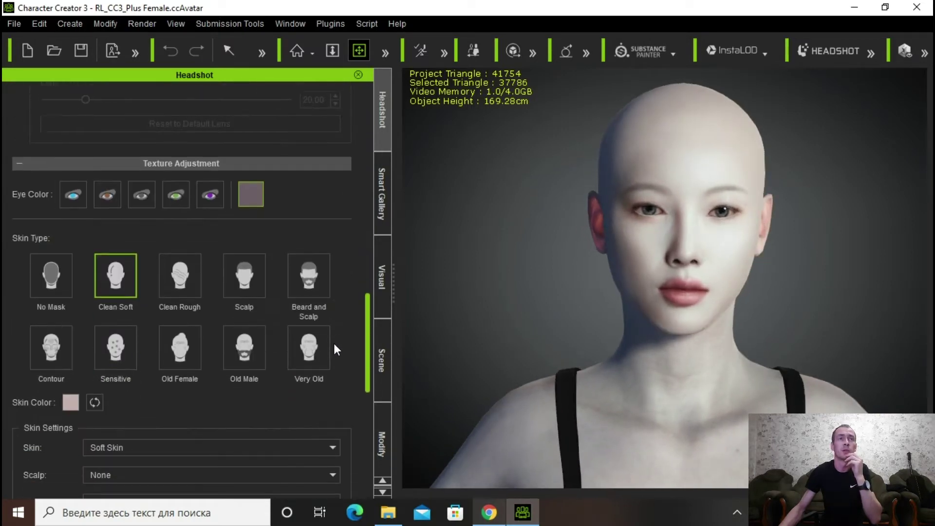
click(71, 251)
drag(568, 100, 348, 110)
drag(379, 252, 379, 238)
click(347, 393)
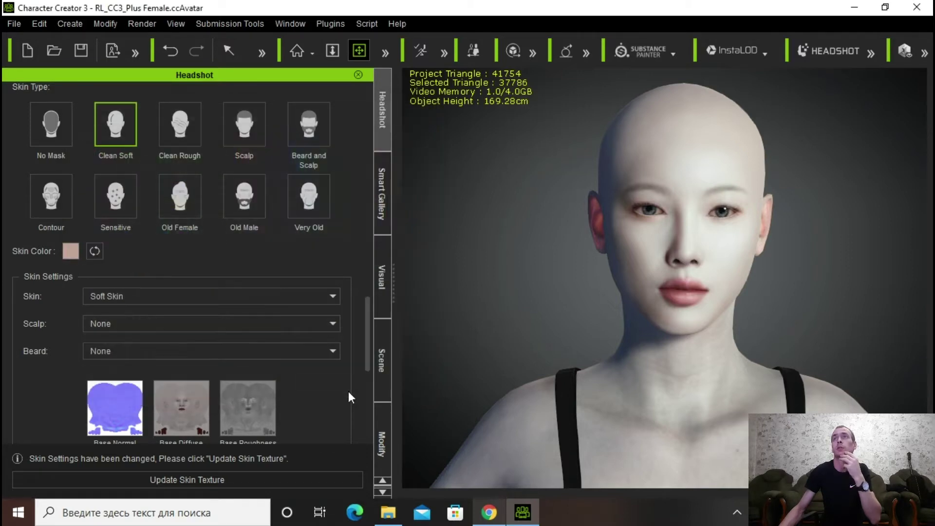
click(197, 482)
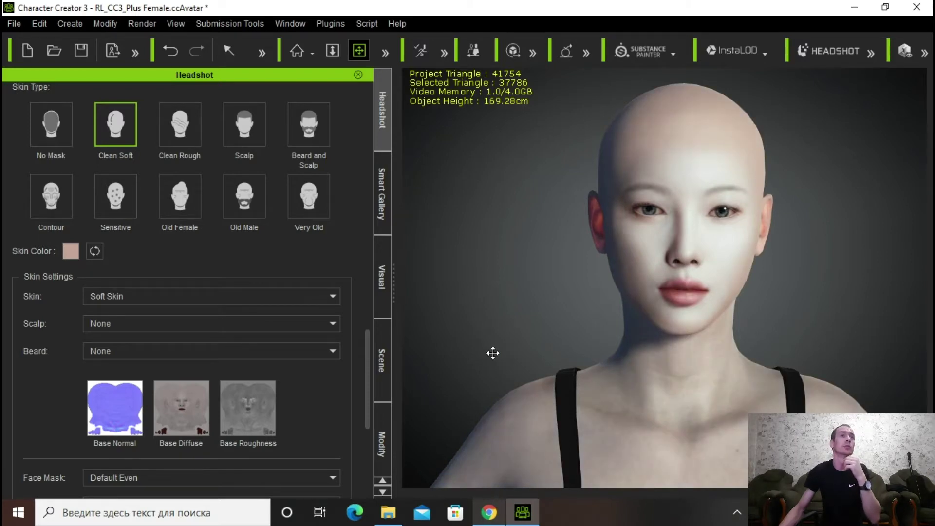
Step: Turn the face to profile and open the Headshot Nose morphs for the avatar
right_drag(639, 282, 511, 320)
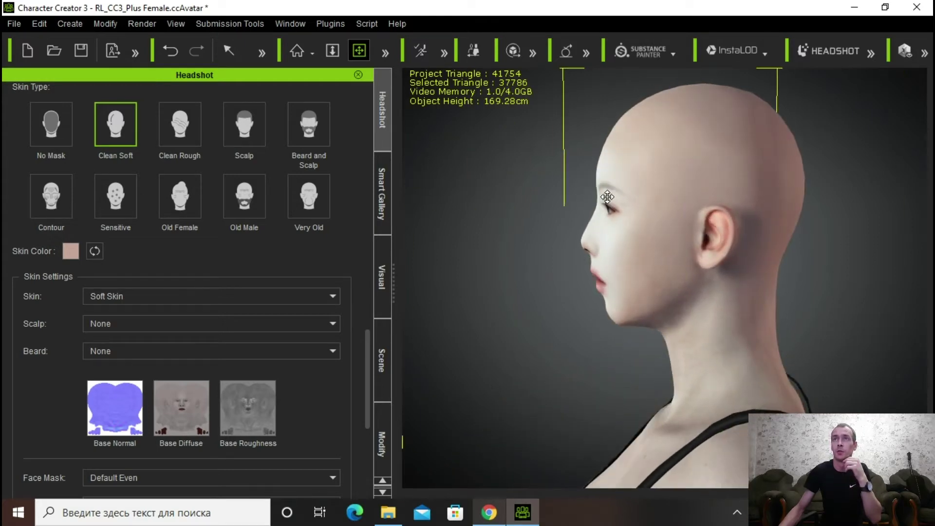
scroll(603, 304, up, 5)
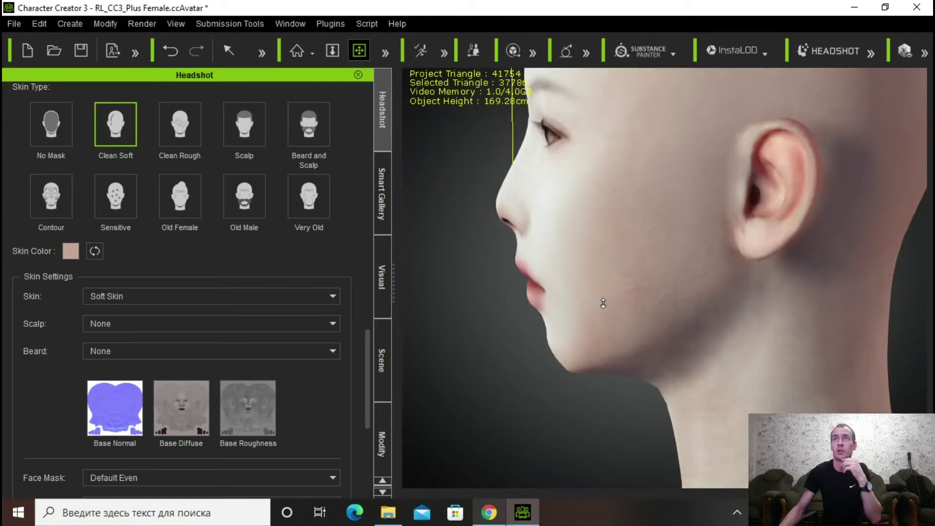
right_drag(604, 304, 639, 317)
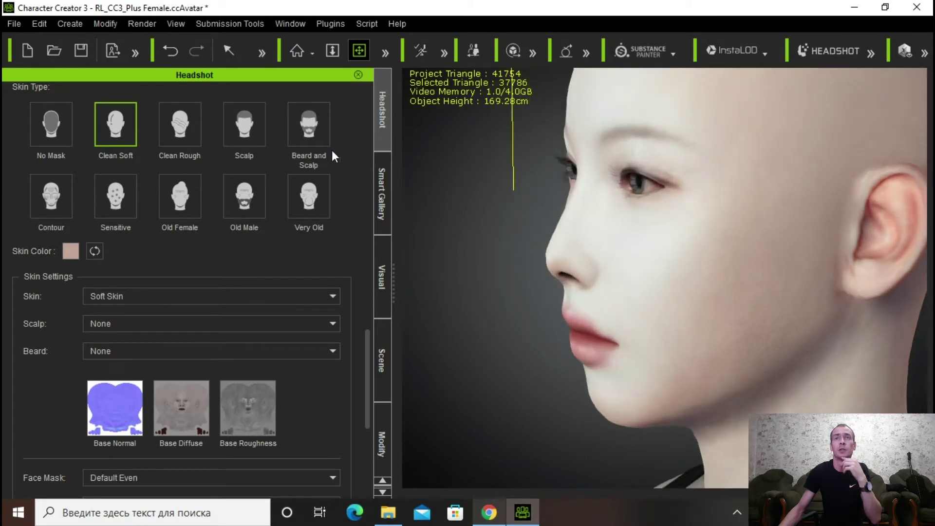
drag(368, 380, 317, 50)
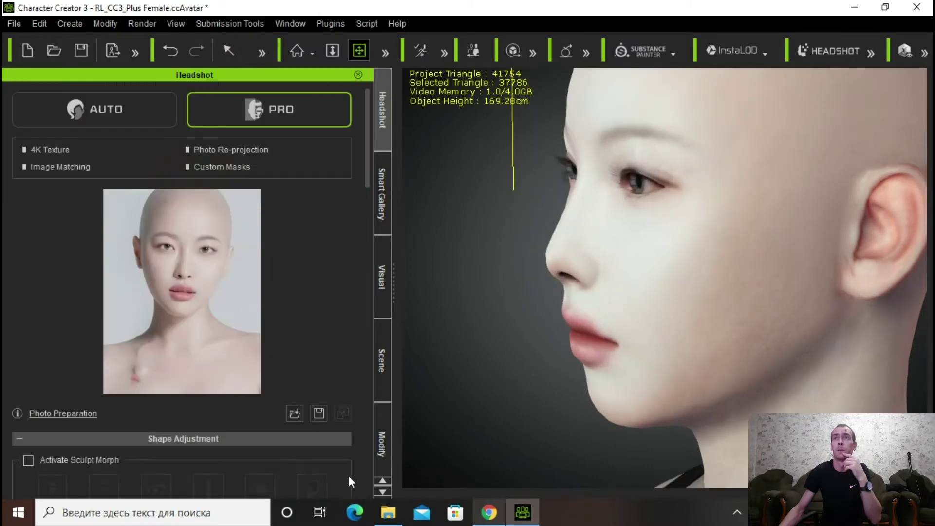
click(388, 349)
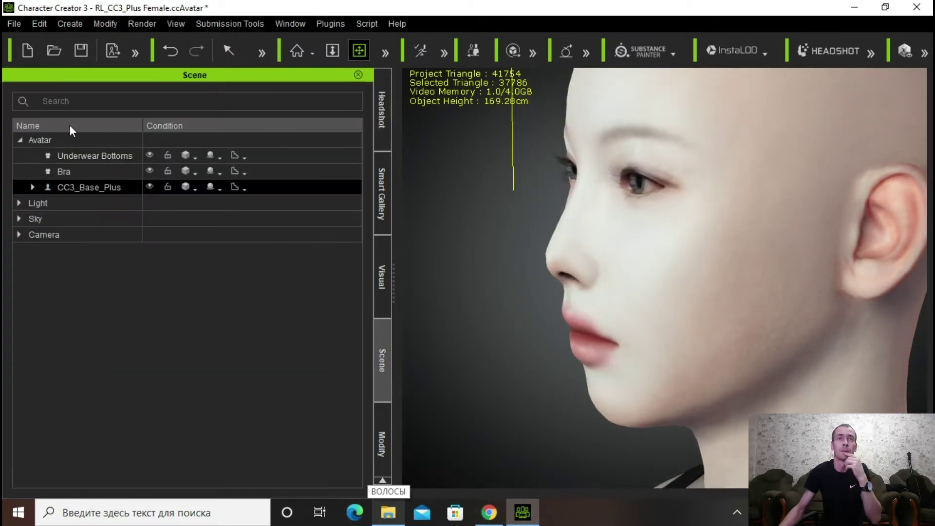
click(381, 446)
click(69, 93)
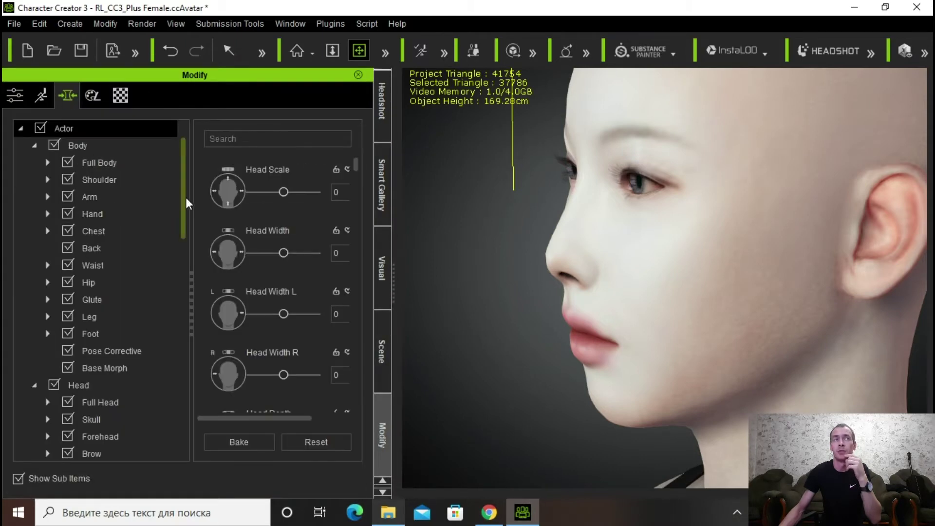
scroll(165, 361, down, 7)
scroll(101, 244, up, 1)
click(92, 285)
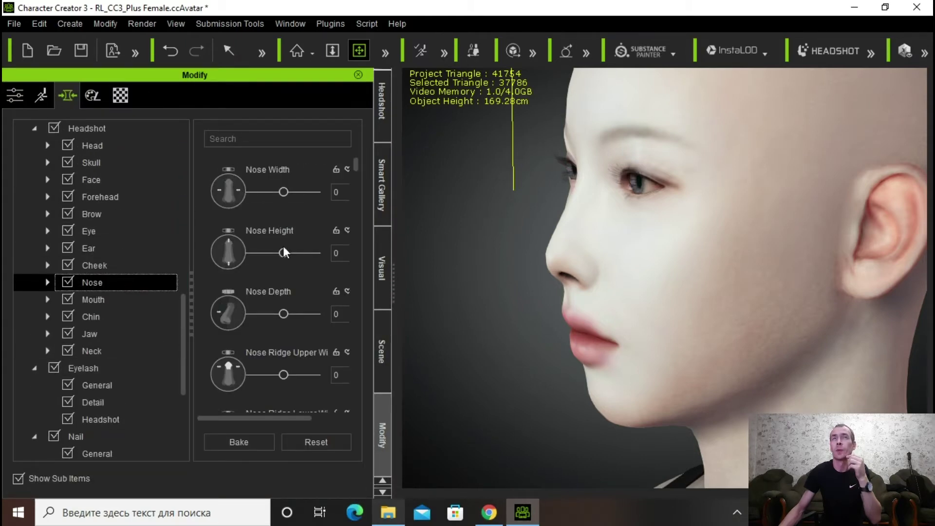
Step: Set the Nose Ridge Depth morph to 23, Nose Ridge Brow Depth to -51 and Nose Ridge Curve to 1
drag(356, 167, 355, 194)
mouse_move(285, 240)
mouse_down()
mouse_move(275, 239)
mouse_move(292, 241)
mouse_up()
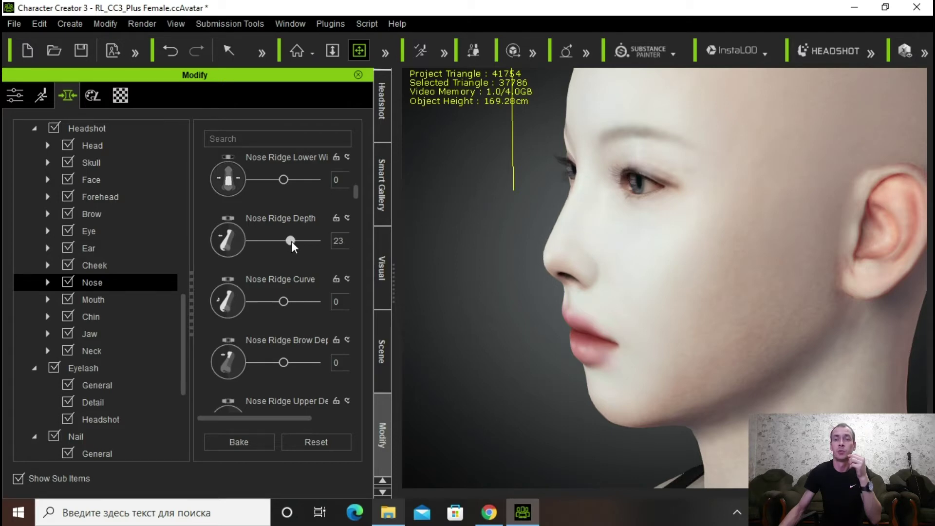
right_drag(622, 376, 704, 423)
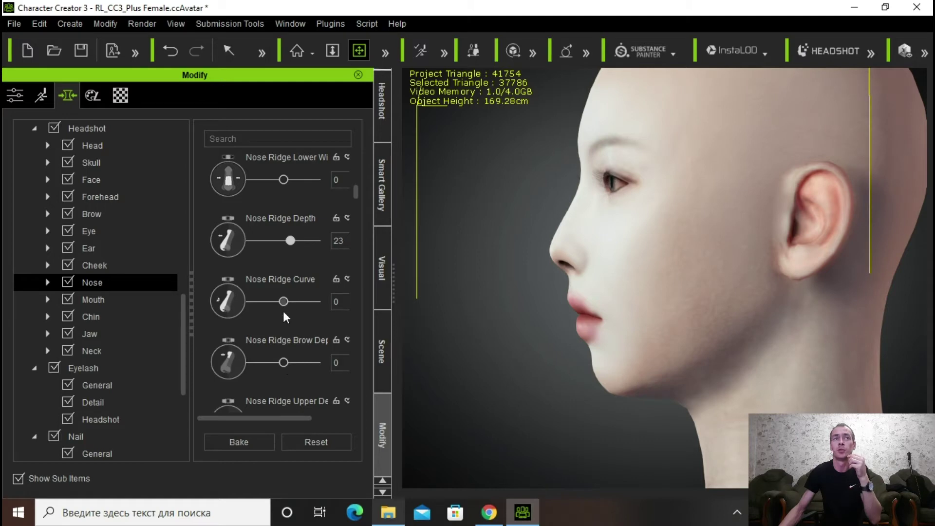
drag(283, 365, 268, 361)
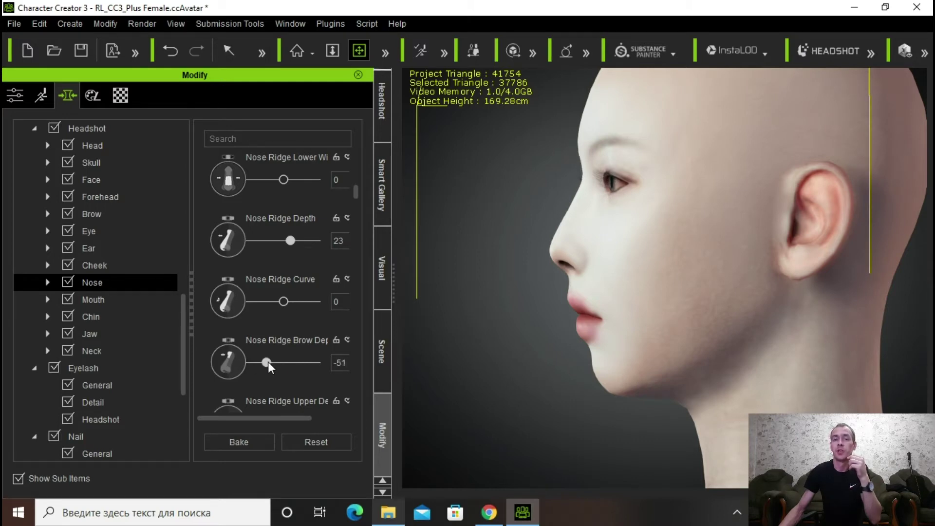
drag(290, 300, 282, 300)
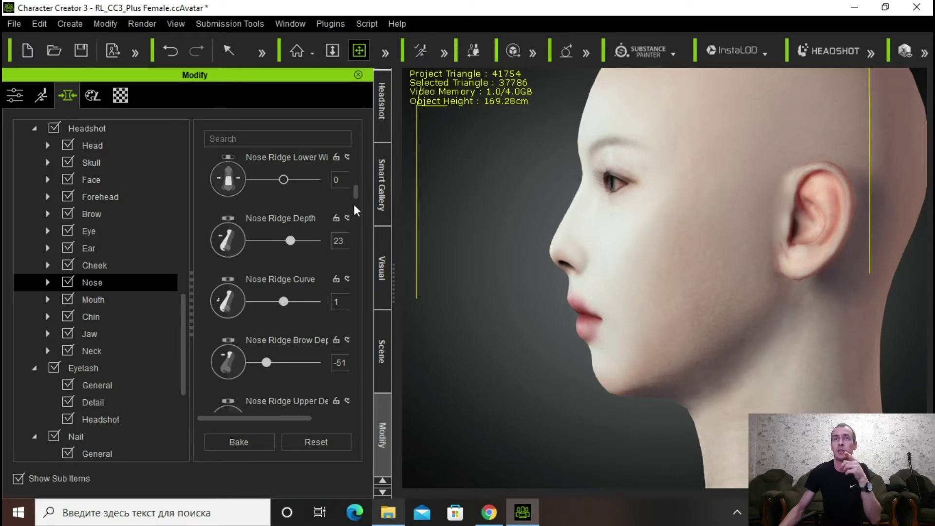
Step: Try stronger Nose Depth values and settle the morph at -1
drag(357, 195, 358, 170)
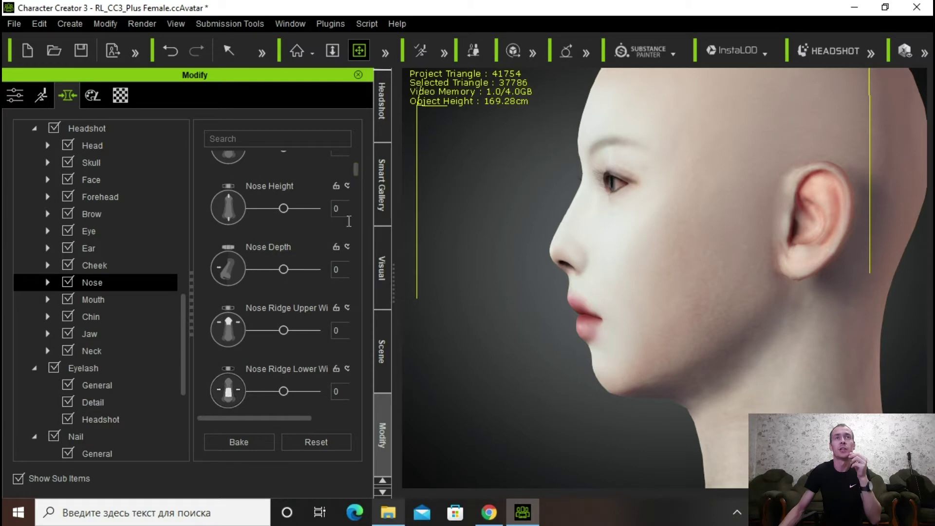
click(290, 268)
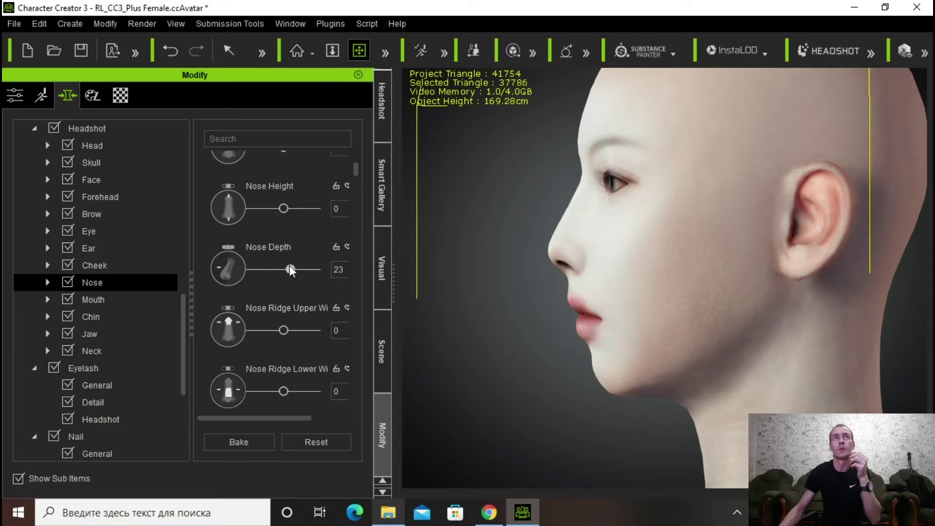
drag(290, 270, 284, 271)
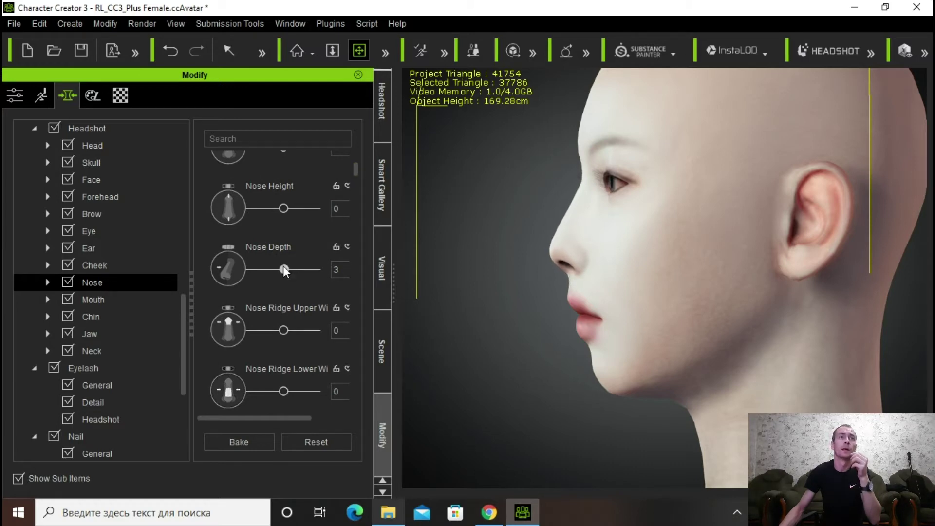
drag(283, 267, 281, 267)
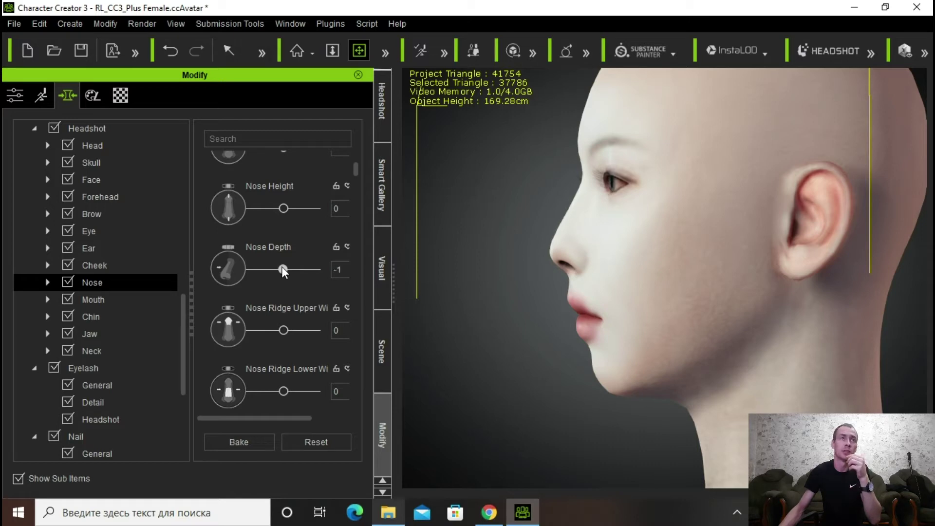
scroll(194, 313, up, 5)
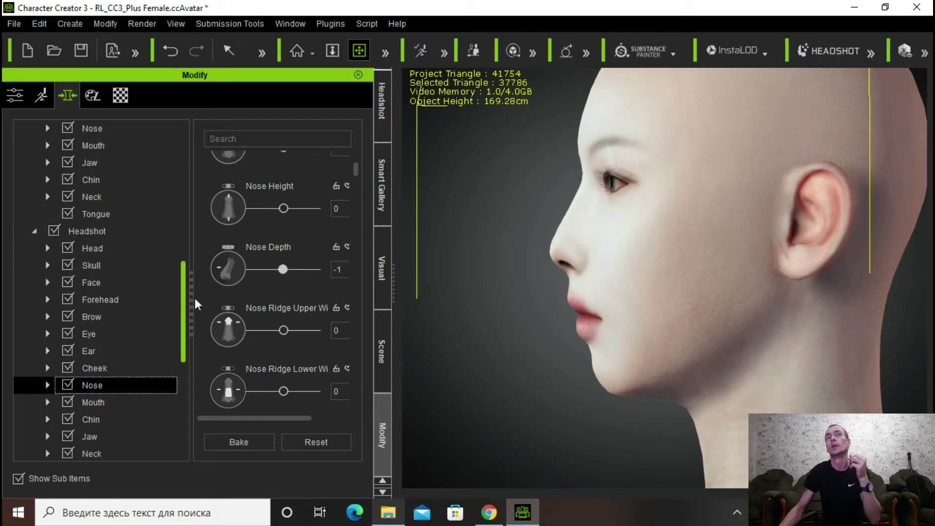
Step: Examine the General, Ridge, Tip and Nostril subgroups of the standard, non-Headshot Nose morphs
click(95, 197)
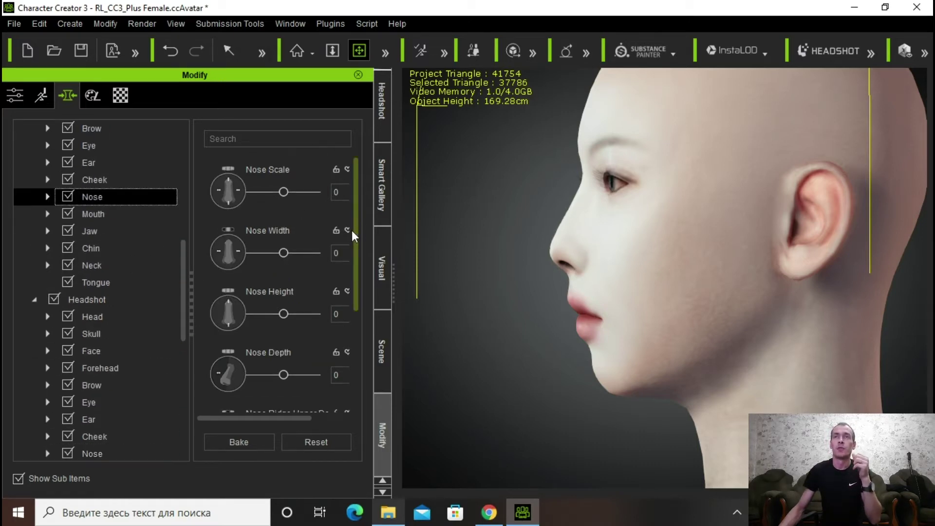
drag(357, 238, 358, 214)
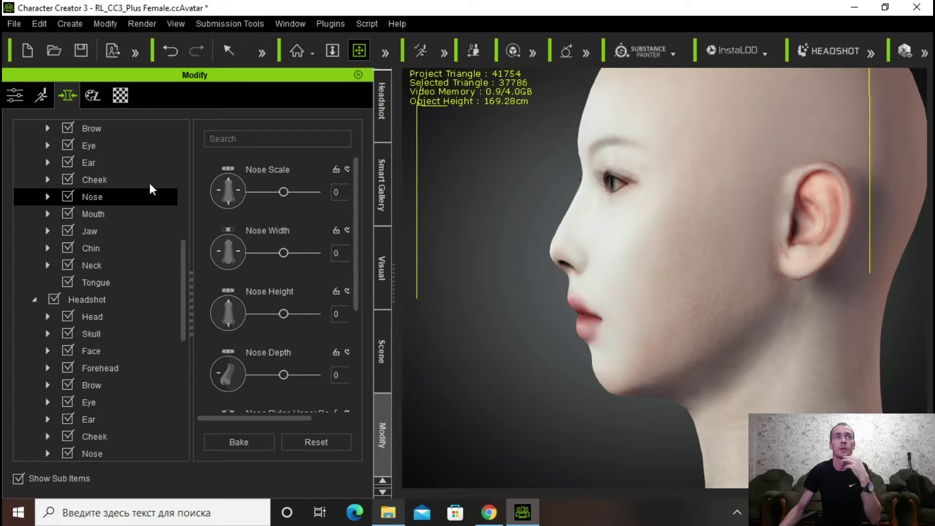
click(47, 197)
click(130, 214)
click(117, 234)
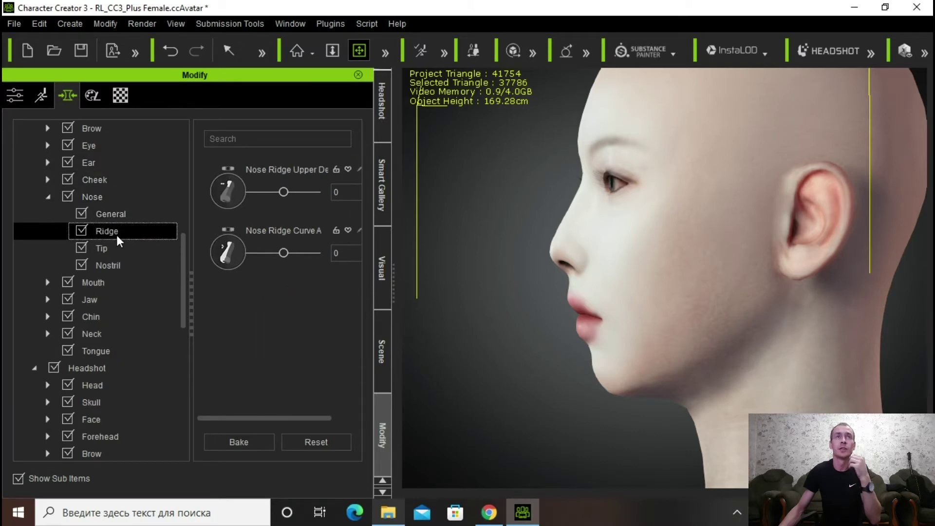
click(106, 251)
click(113, 267)
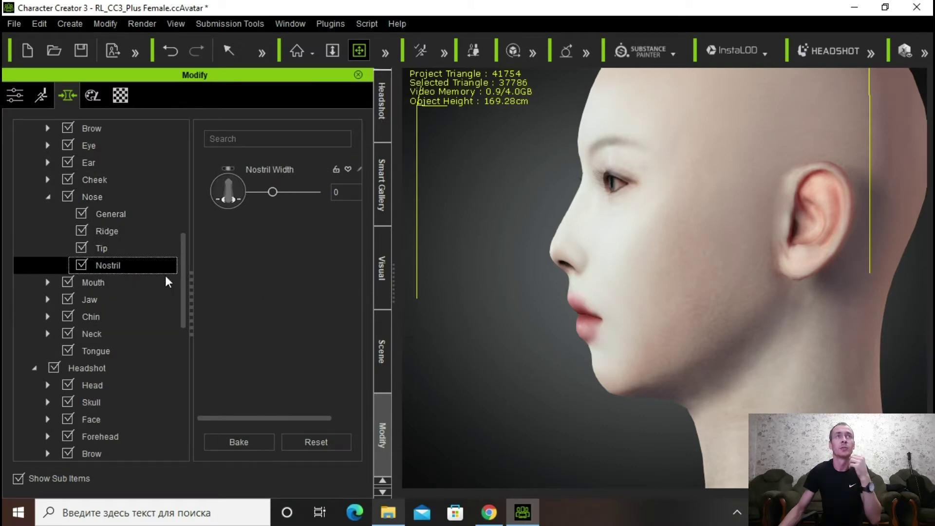
Step: Set the Headshot Nose Height morph to -1 in the General nose group
drag(187, 268, 168, 333)
click(48, 368)
click(116, 386)
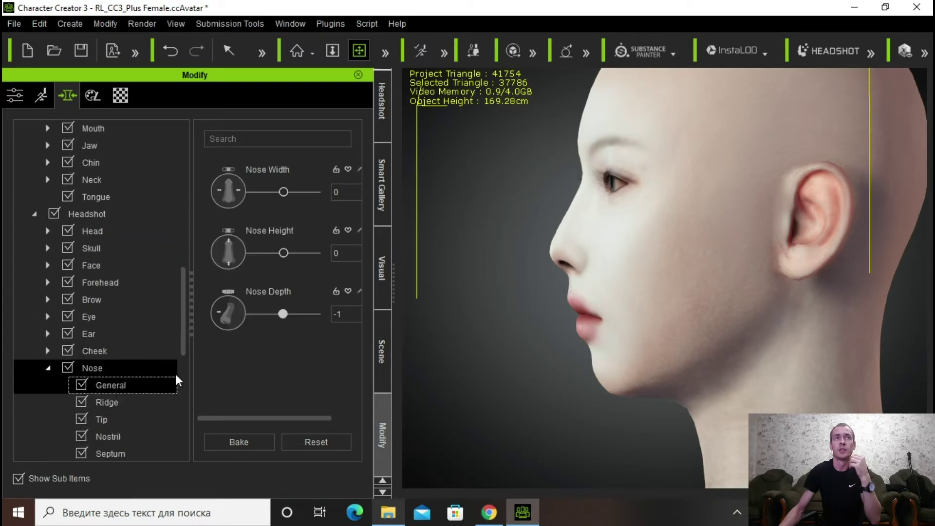
drag(282, 251, 281, 252)
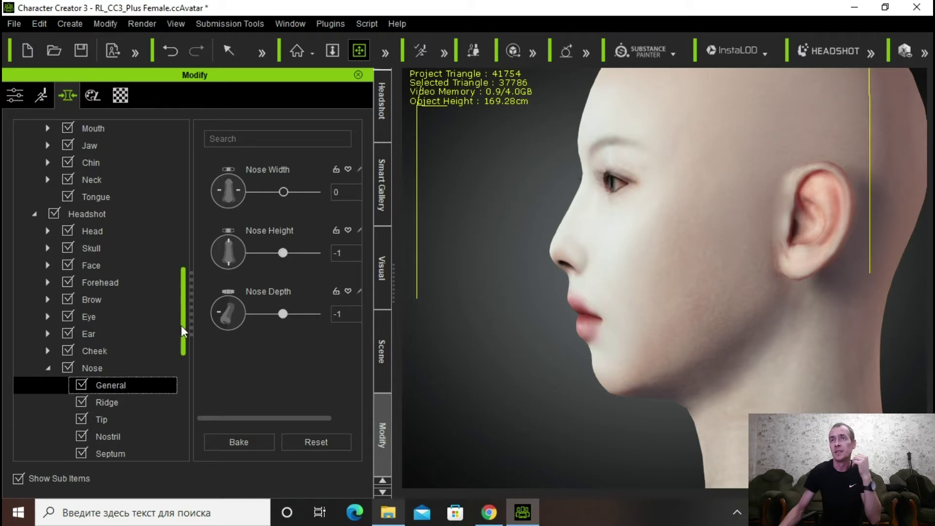
Step: Review the Headshot nose Ridge morphs, set Nose Tip Depth to 62, and turn the face toward the front
drag(182, 325, 180, 339)
click(106, 350)
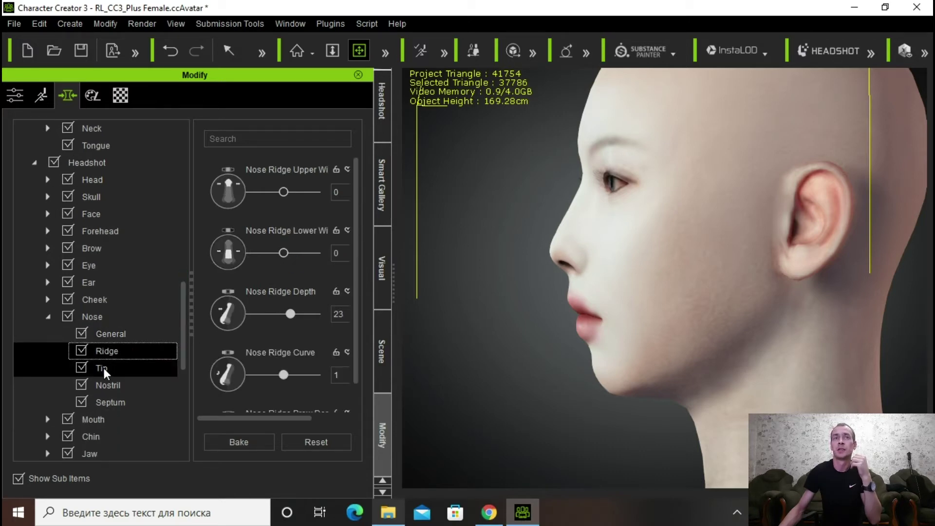
drag(356, 336, 357, 385)
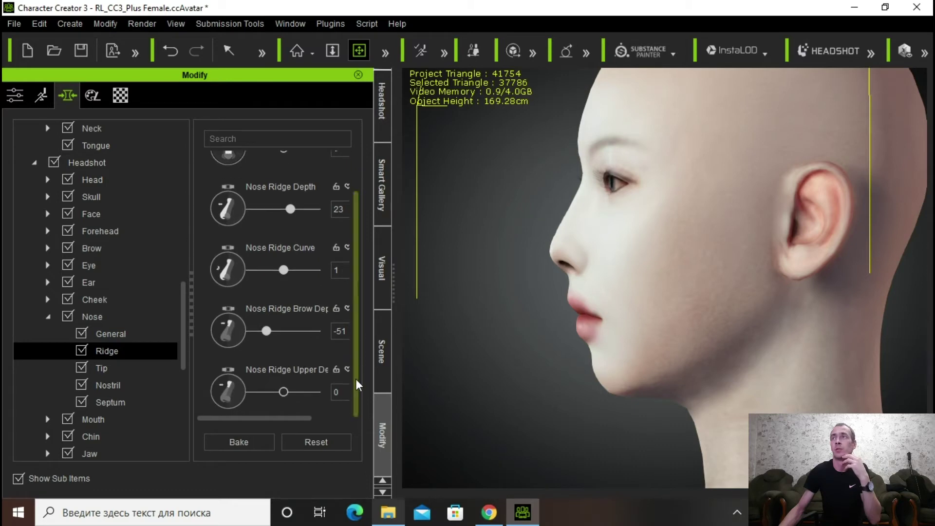
click(101, 368)
mouse_move(283, 312)
mouse_down()
mouse_move(308, 320)
mouse_move(300, 309)
mouse_up()
right_drag(536, 307, 691, 379)
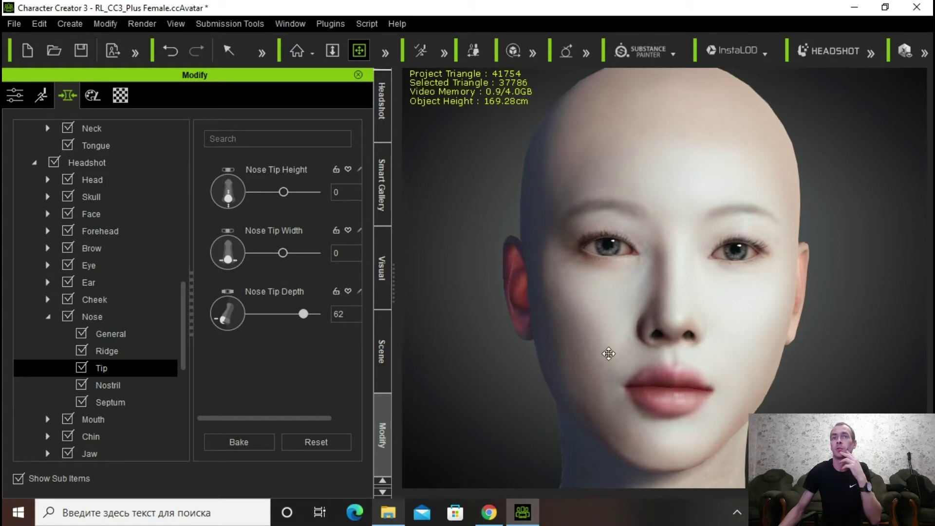
Step: Browse the skin and makeup templates in the content library and apply the Cordial full makeup to the avatar's face
click(383, 493)
click(380, 439)
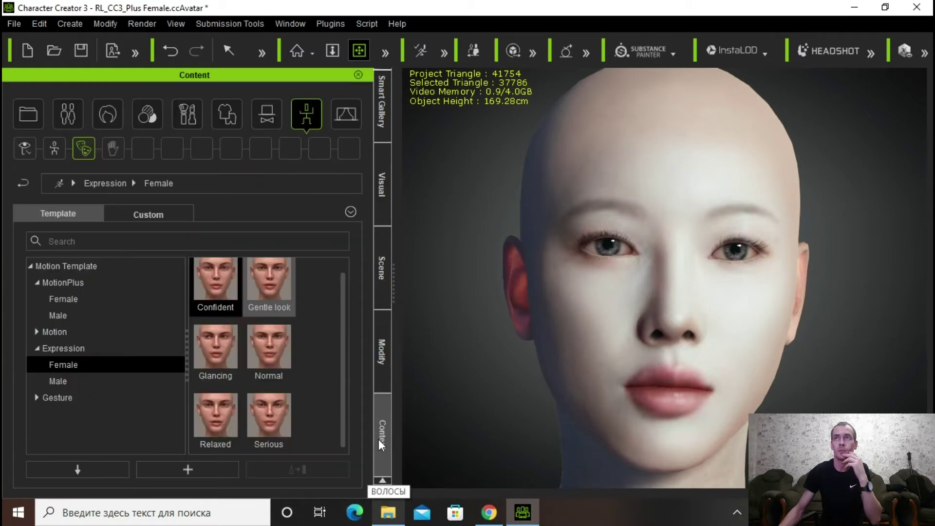
click(143, 113)
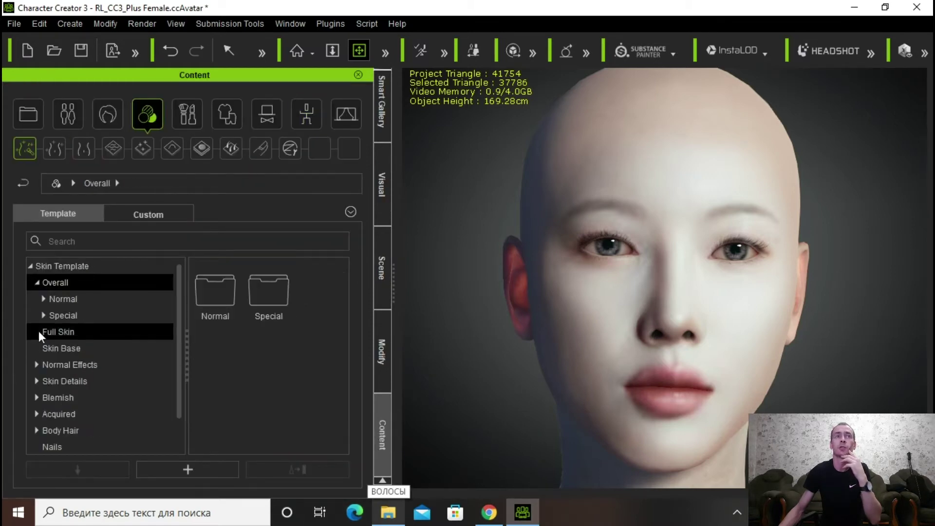
click(183, 117)
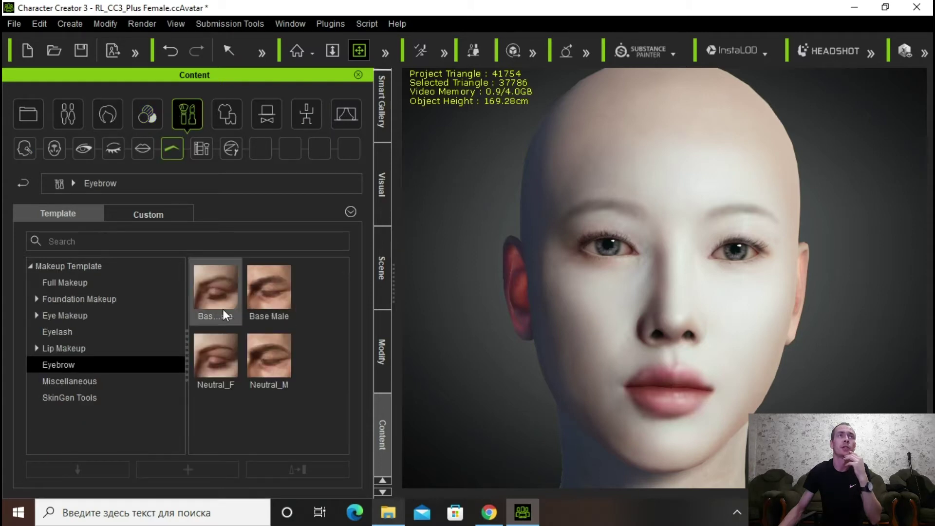
click(147, 115)
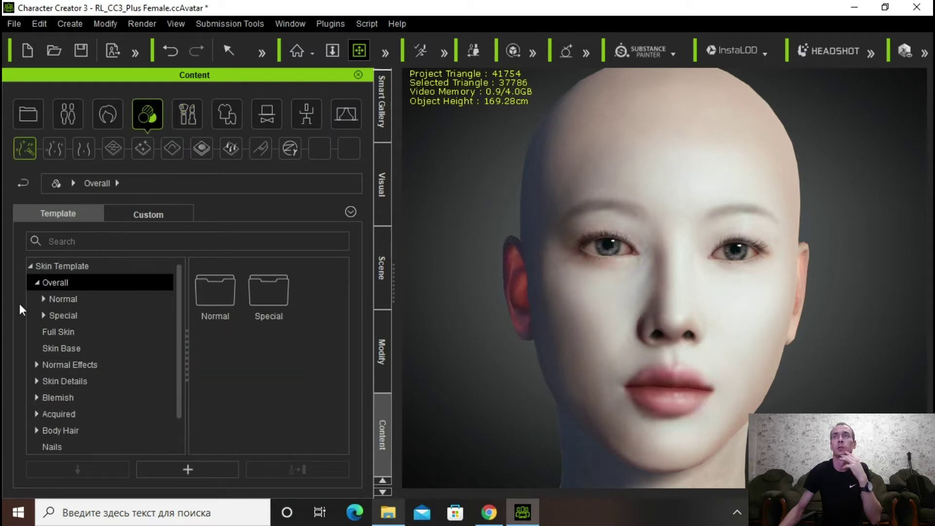
click(53, 300)
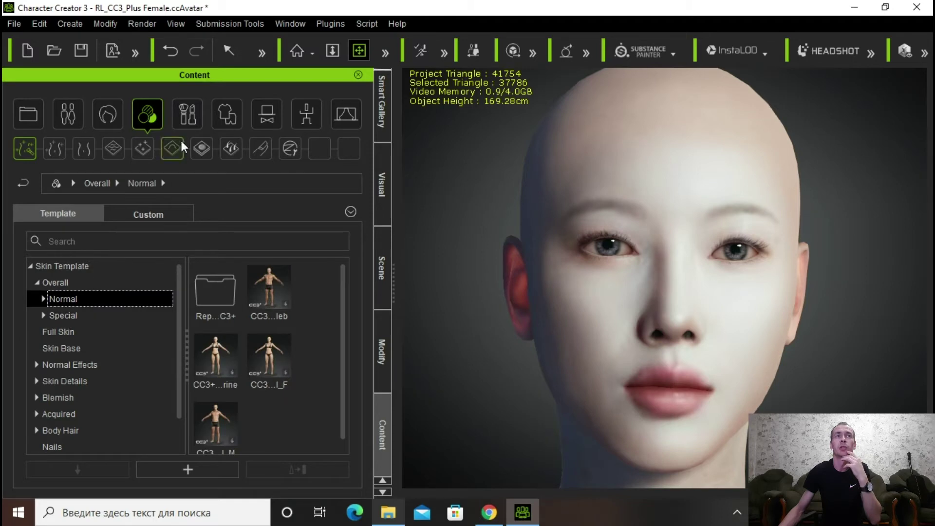
click(187, 114)
click(68, 282)
drag(221, 286, 696, 312)
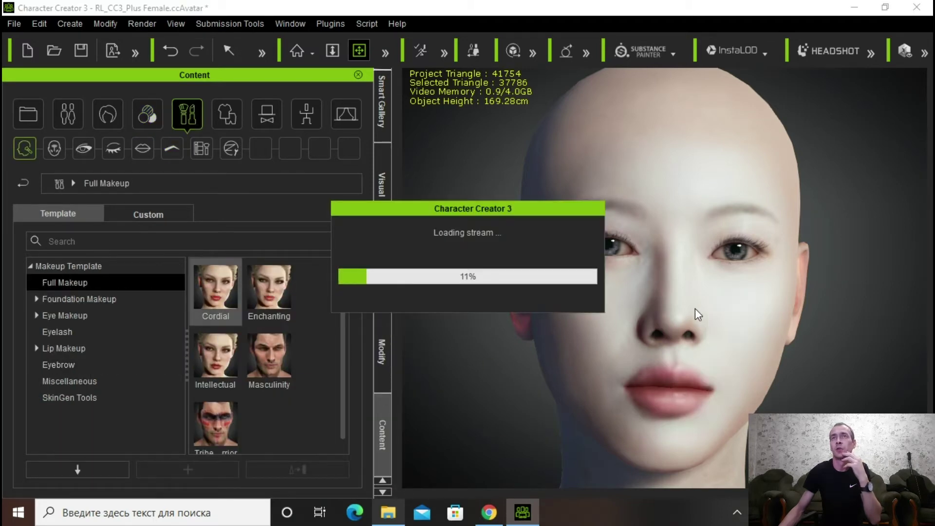
click(438, 282)
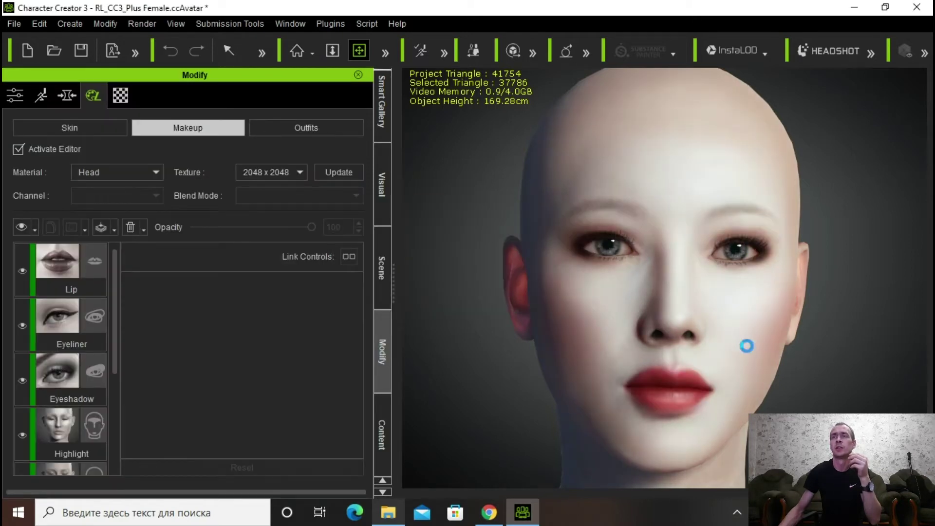
right_drag(614, 359, 710, 383)
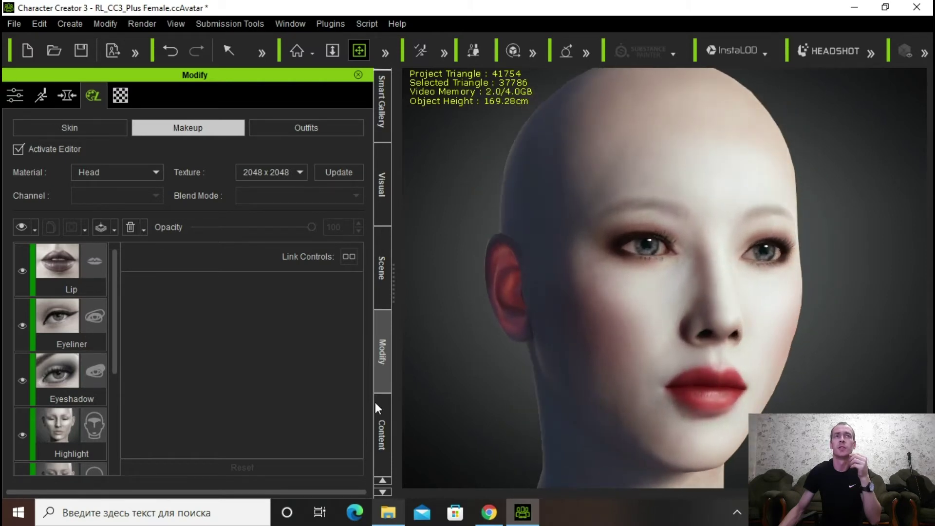
Step: Add the Cordial lip makeup template to the avatar's lips
click(382, 419)
click(142, 147)
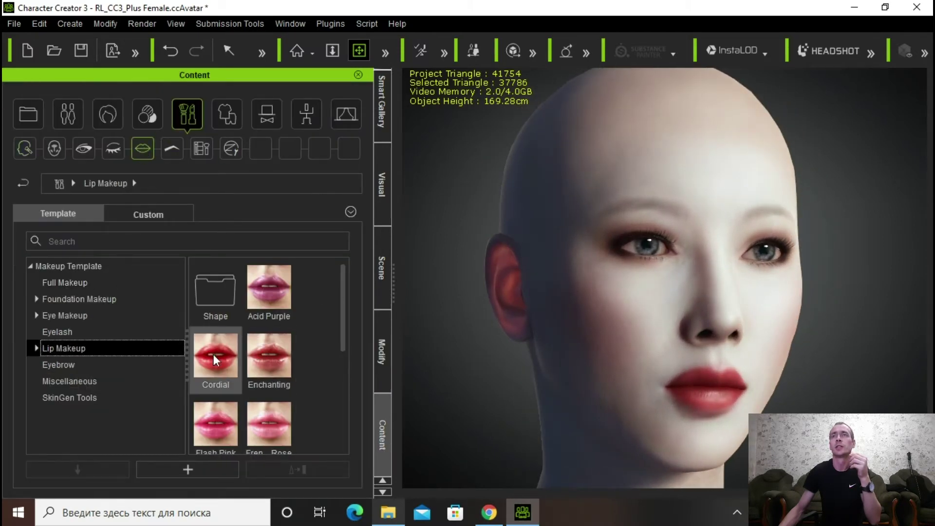
drag(209, 349, 703, 339)
click(358, 286)
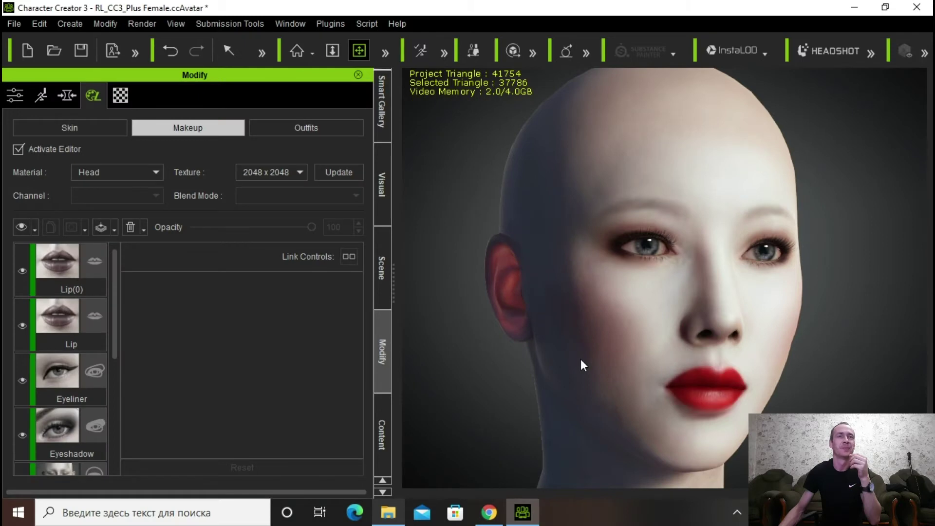
Step: Apply the Base Female eyebrow template to the avatar and check it from a slightly turned angle
key(q)
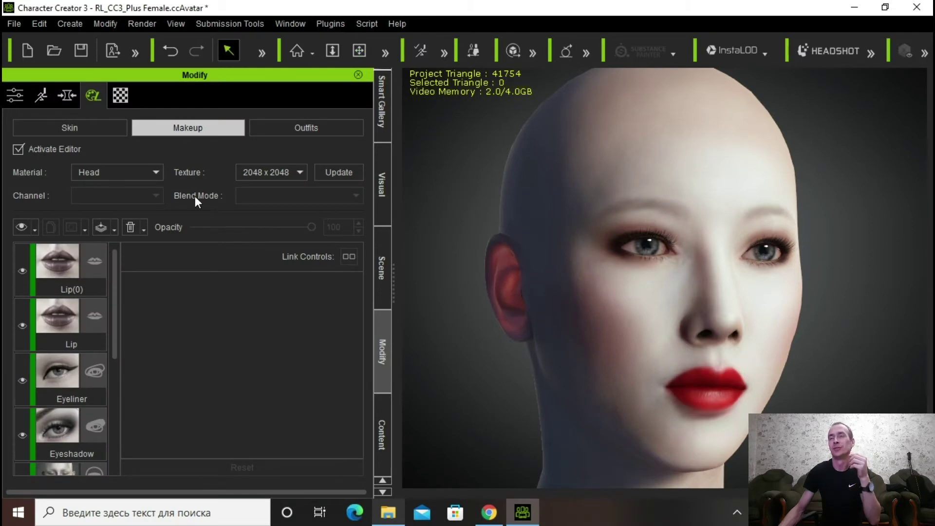
click(382, 435)
click(171, 146)
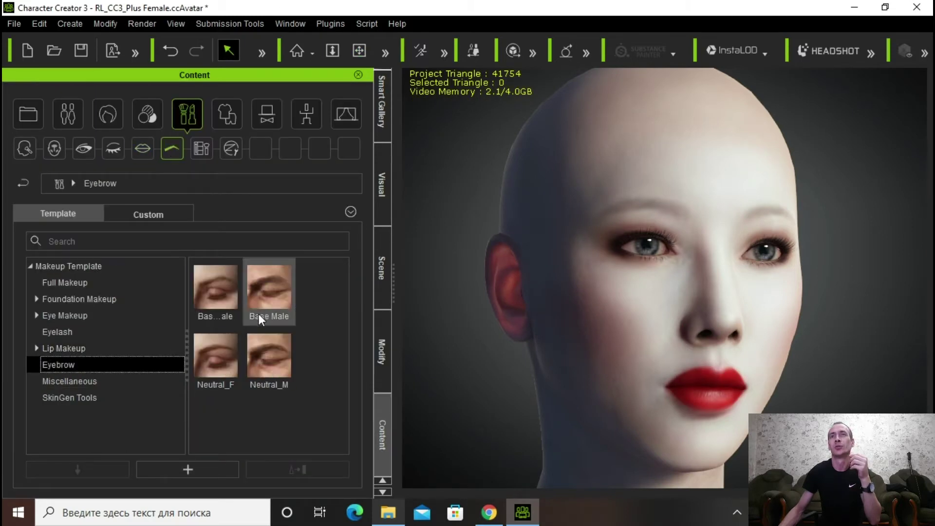
drag(215, 283, 669, 317)
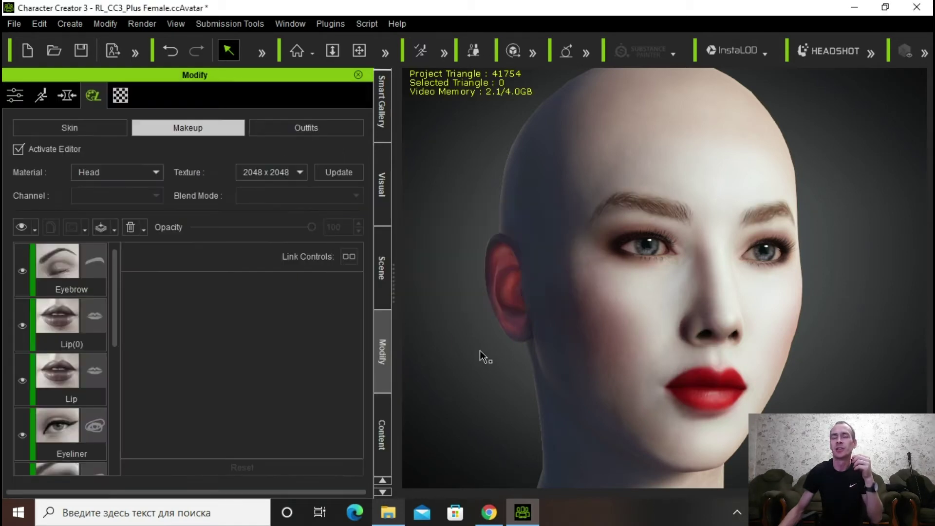
click(359, 51)
drag(657, 325, 726, 355)
Step: Find the female Lip Wrinkle template among the skin library's Facial Part wrinkles and apply it to the avatar
click(383, 433)
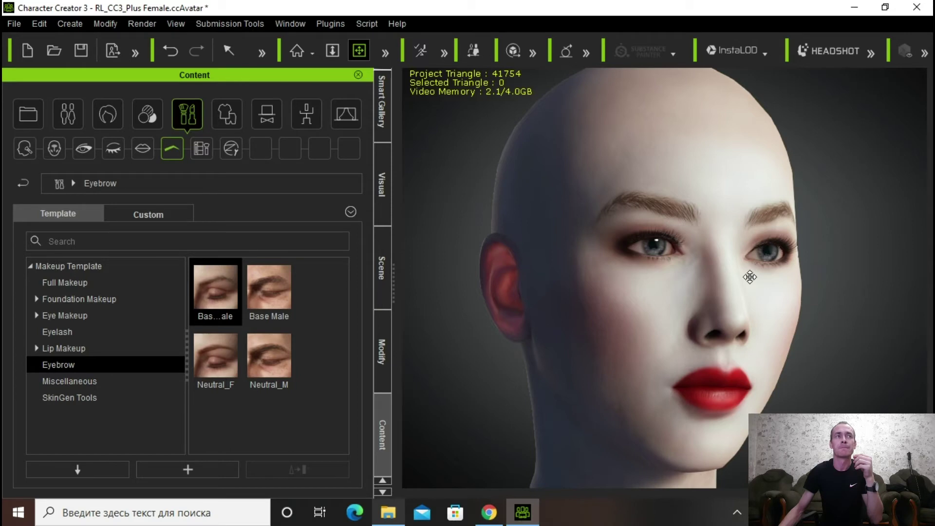
click(147, 115)
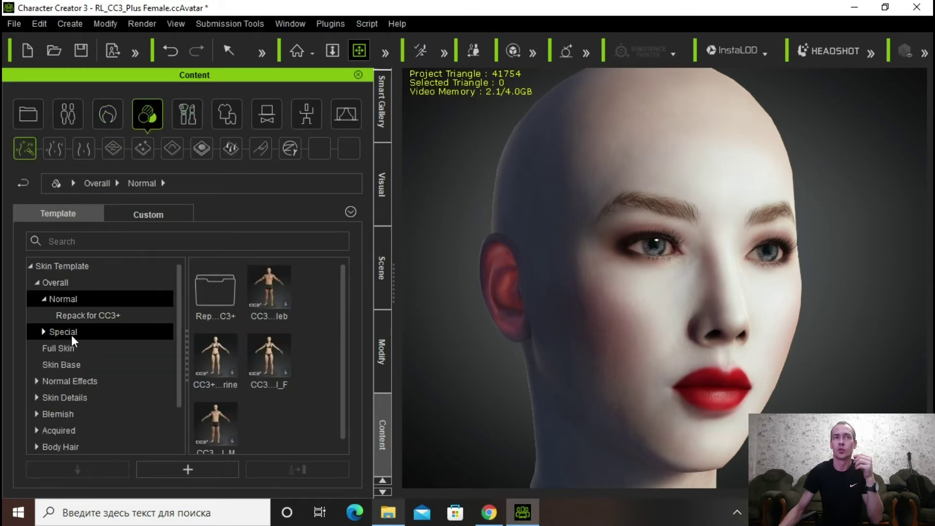
click(44, 332)
click(93, 363)
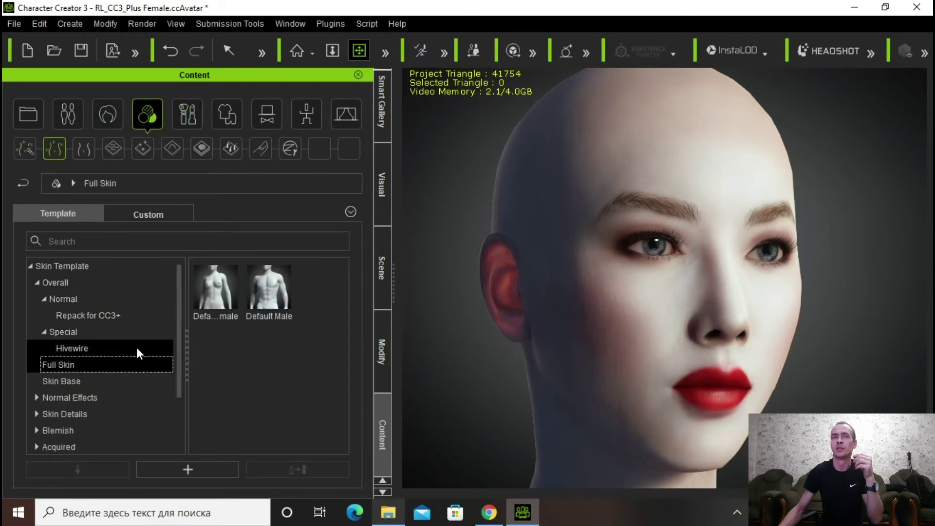
key(Down)
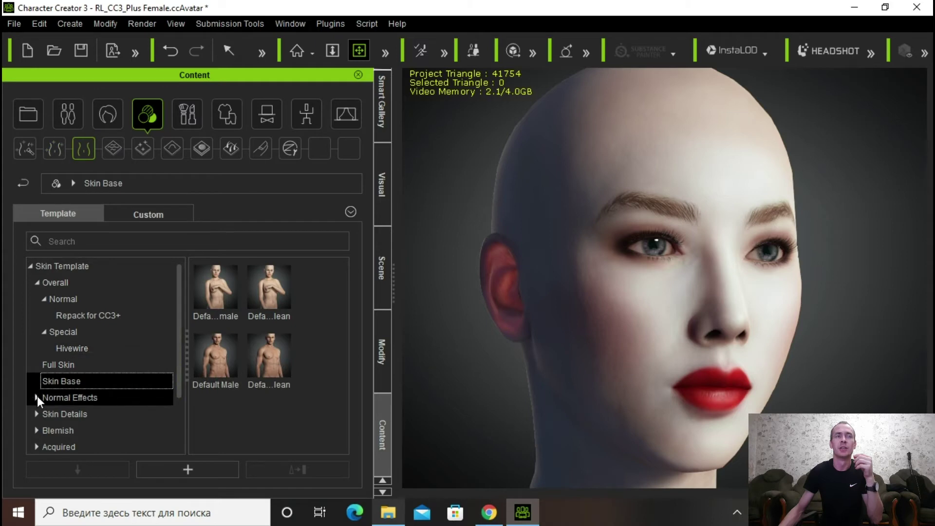
click(37, 397)
click(86, 414)
click(44, 414)
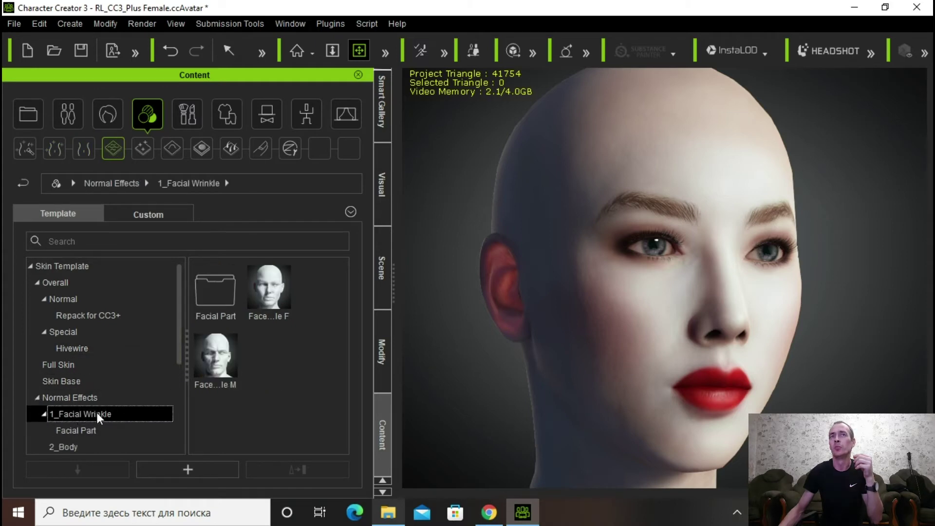
click(78, 430)
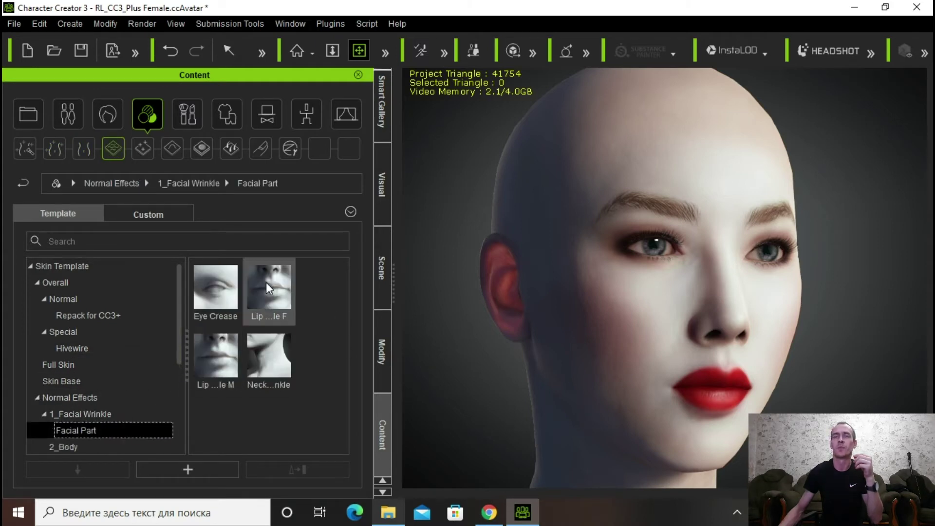
drag(268, 289, 620, 404)
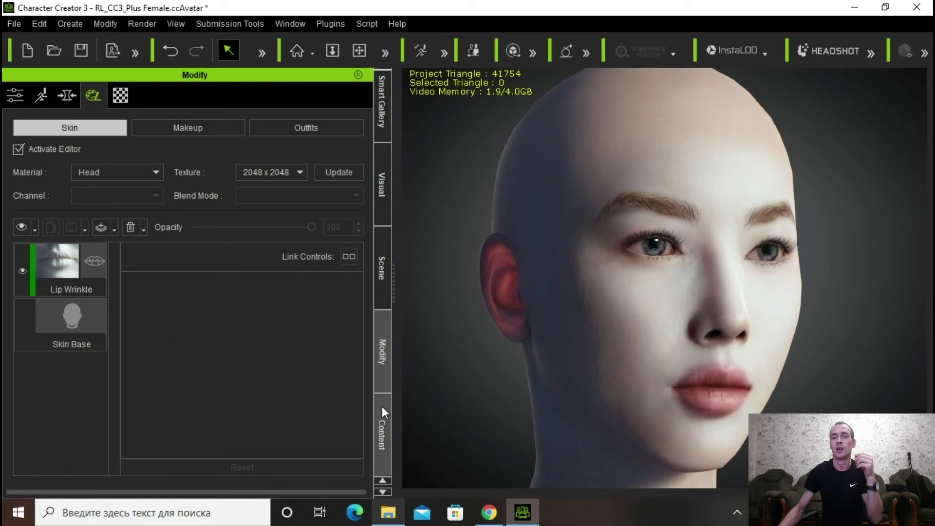
Step: Add the Eye Crease facial wrinkle template to the avatar
click(383, 433)
drag(214, 288, 707, 307)
click(425, 286)
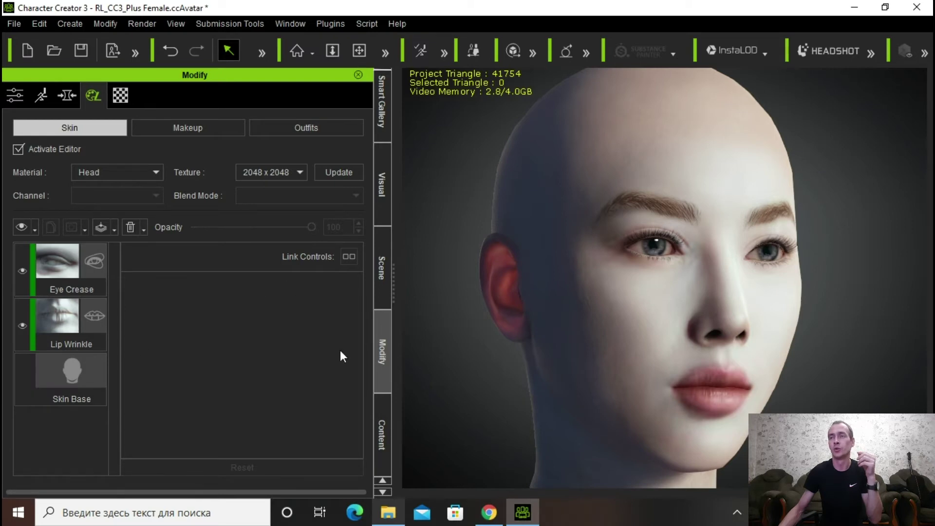
Step: Examine the Body, Noise and face Levels templates in the Normal Effects skin category
click(381, 438)
drag(180, 339, 173, 395)
click(78, 347)
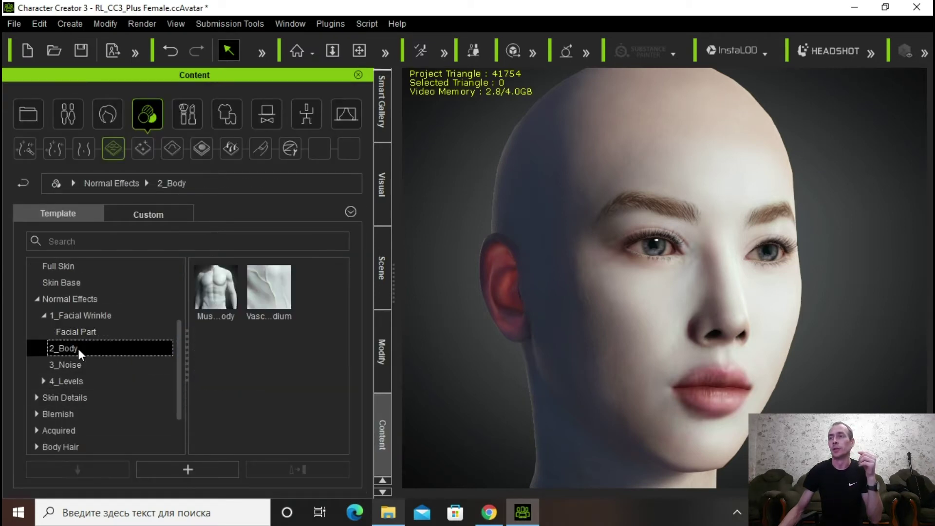
click(70, 365)
click(40, 381)
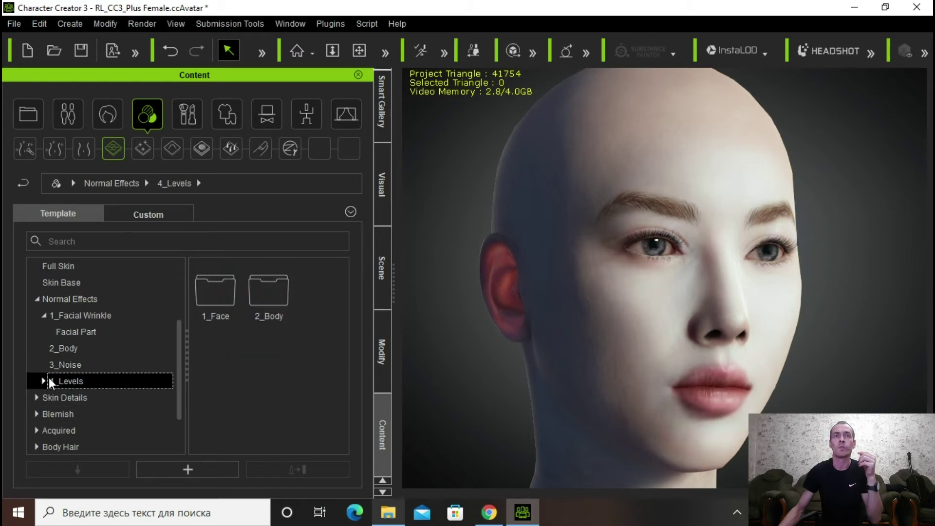
click(43, 381)
click(80, 396)
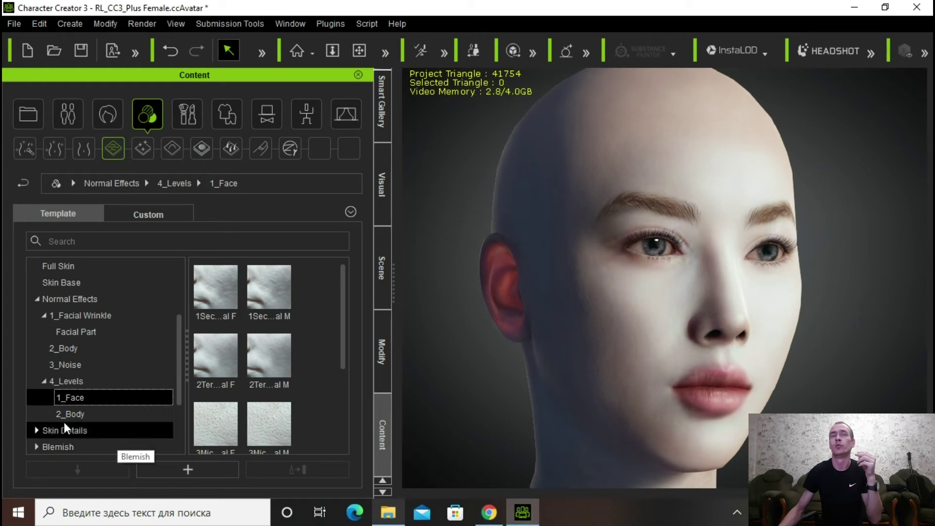
Step: Find the female Hemoglobin template among the Skin Details Coloration templates and apply it to the avatar's head
double_click(73, 430)
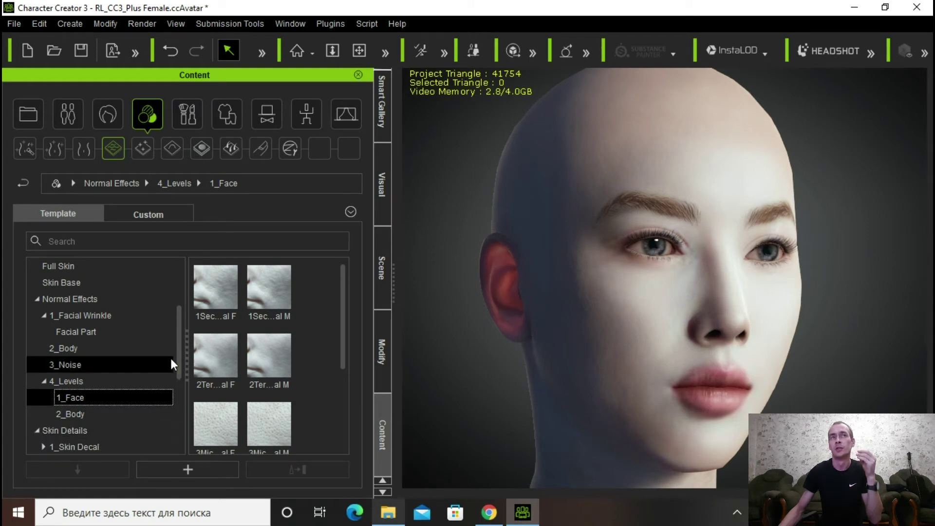
scroll(180, 376, down, 1)
scroll(180, 376, down, 3)
click(80, 382)
click(44, 381)
click(72, 396)
scroll(179, 355, down, 5)
click(88, 333)
click(81, 348)
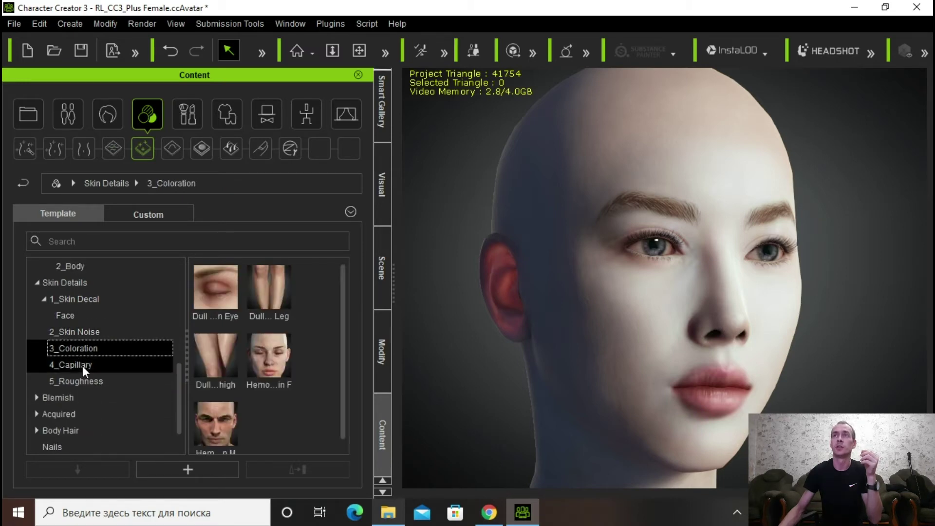
mouse_move(219, 291)
mouse_move(220, 288)
mouse_down()
mouse_move(569, 309)
mouse_move(667, 300)
mouse_move(219, 302)
mouse_up()
drag(269, 356, 661, 277)
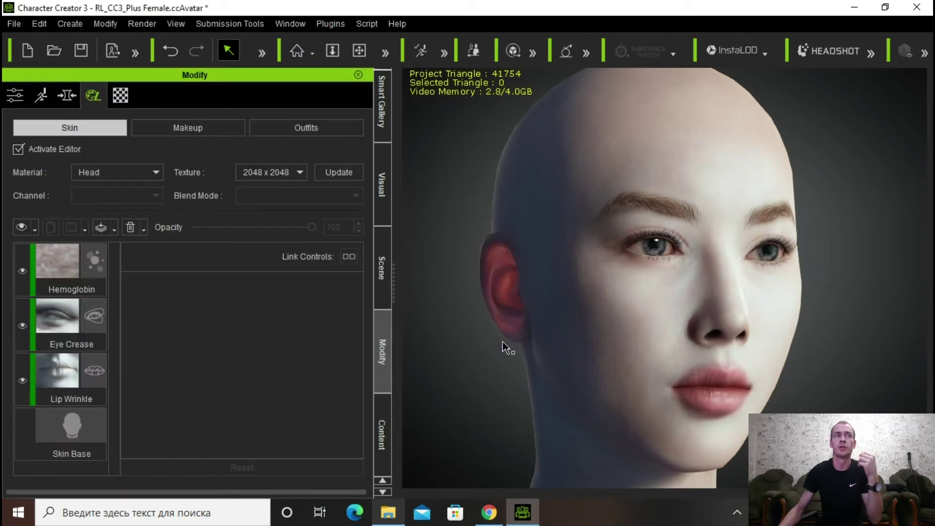
Step: Add the Dull Eye coloration template to the avatar's head as a new skin layer
click(382, 436)
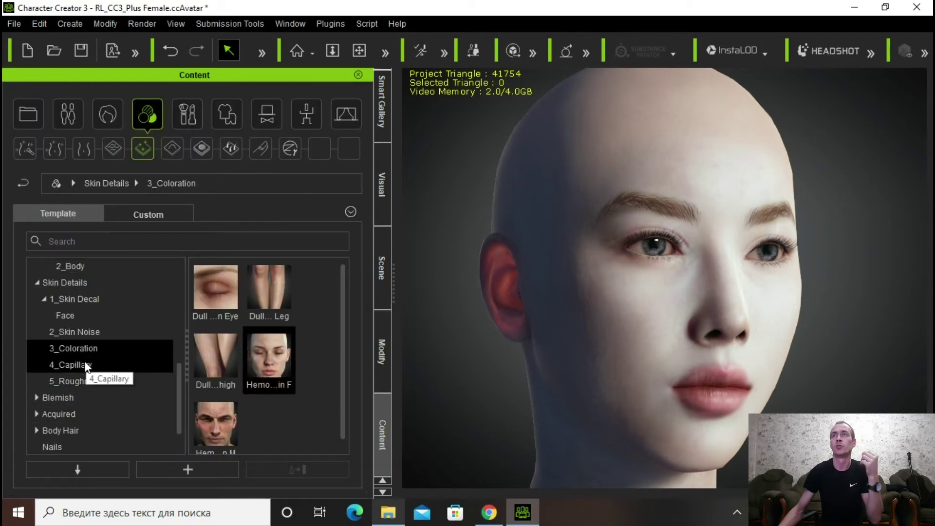
drag(220, 289, 701, 331)
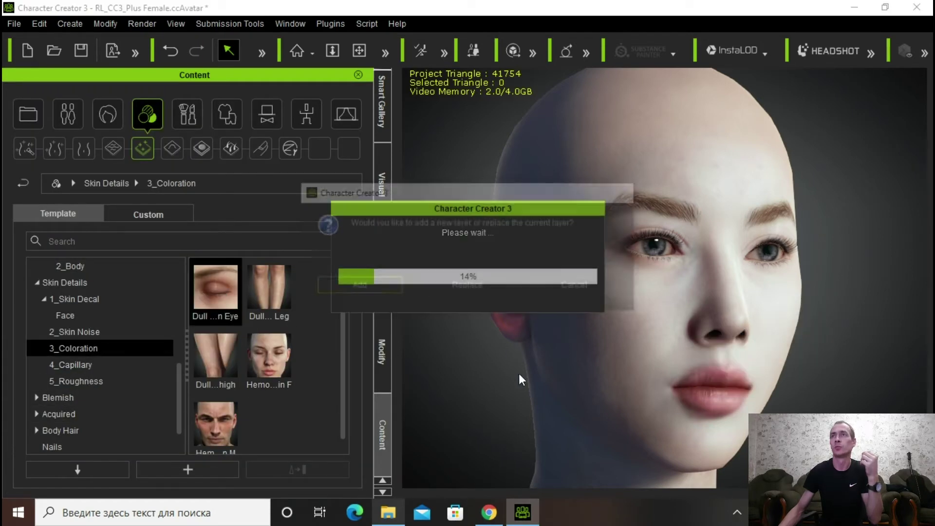
click(358, 286)
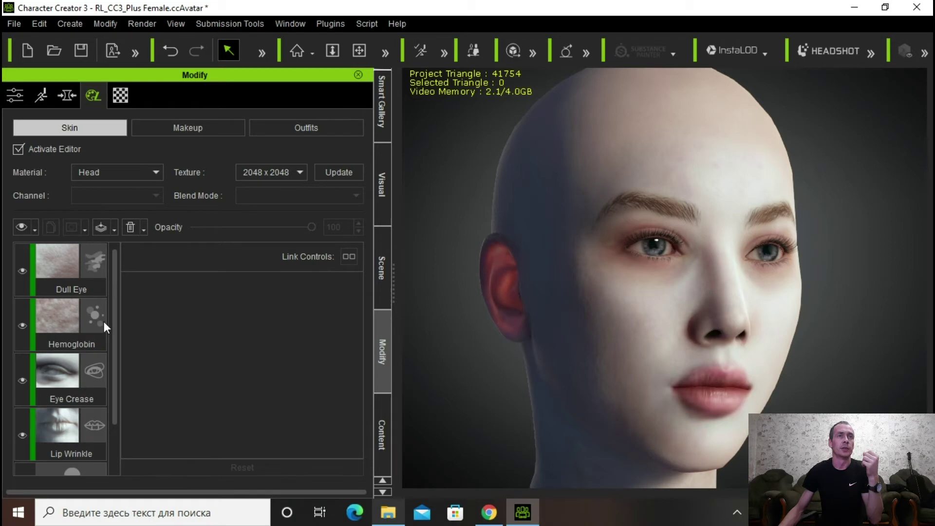
Step: Apply the female Roughness template from Skin Details to the avatar's head
click(383, 434)
click(78, 364)
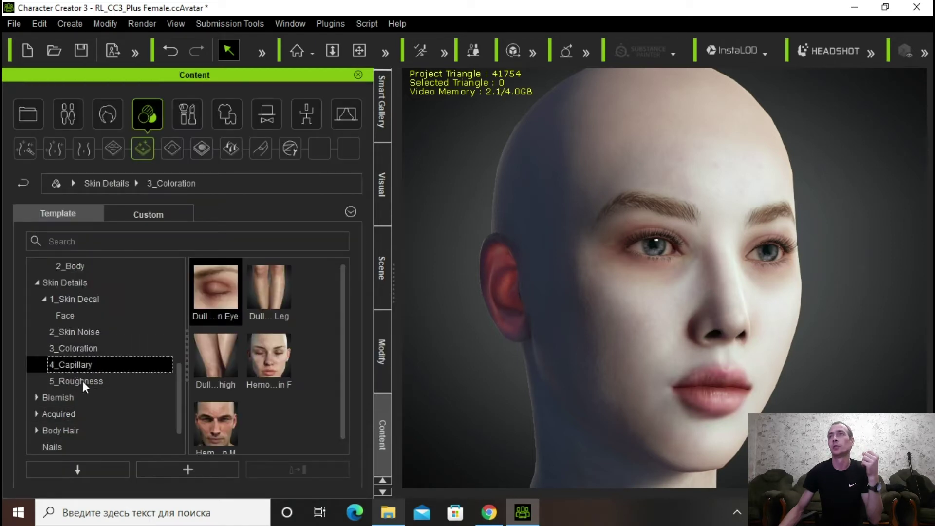
click(87, 381)
drag(212, 279, 683, 302)
click(463, 286)
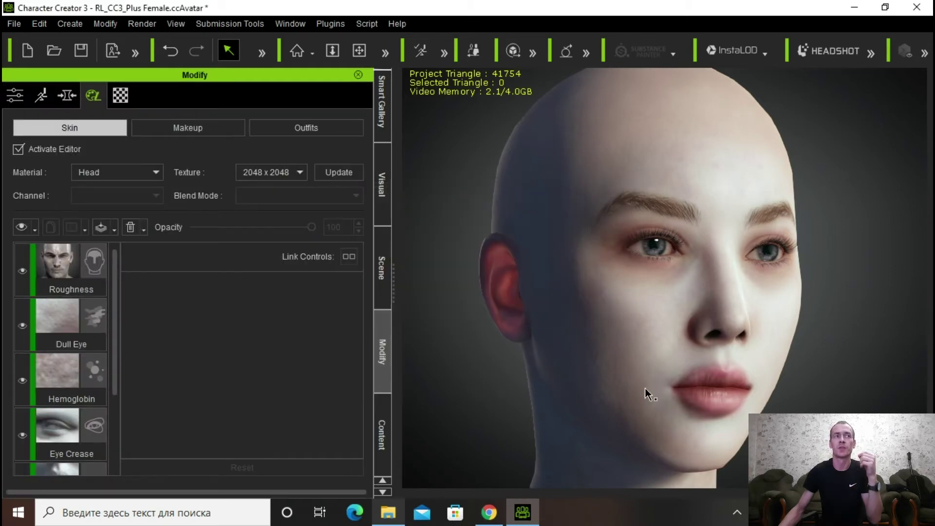
Step: Apply the Freckle 01 blemish template to the avatar's face
click(381, 438)
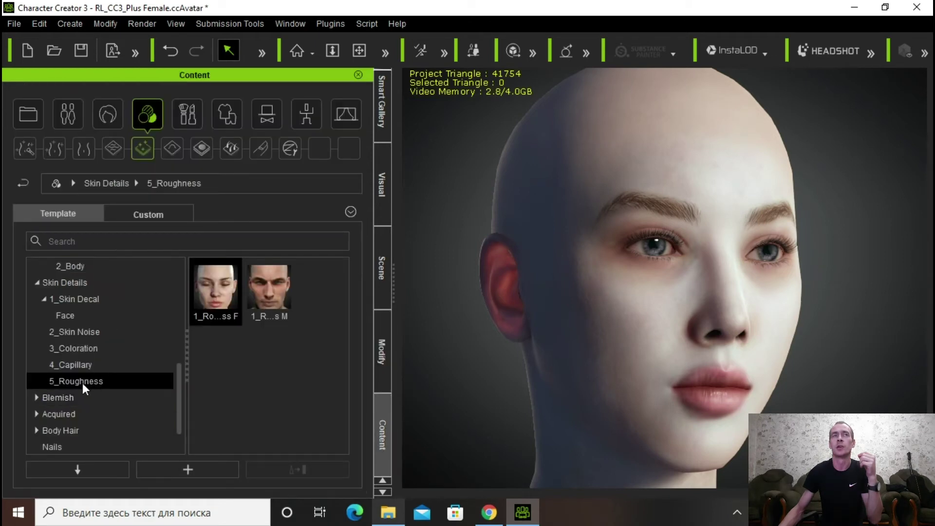
click(36, 397)
click(78, 414)
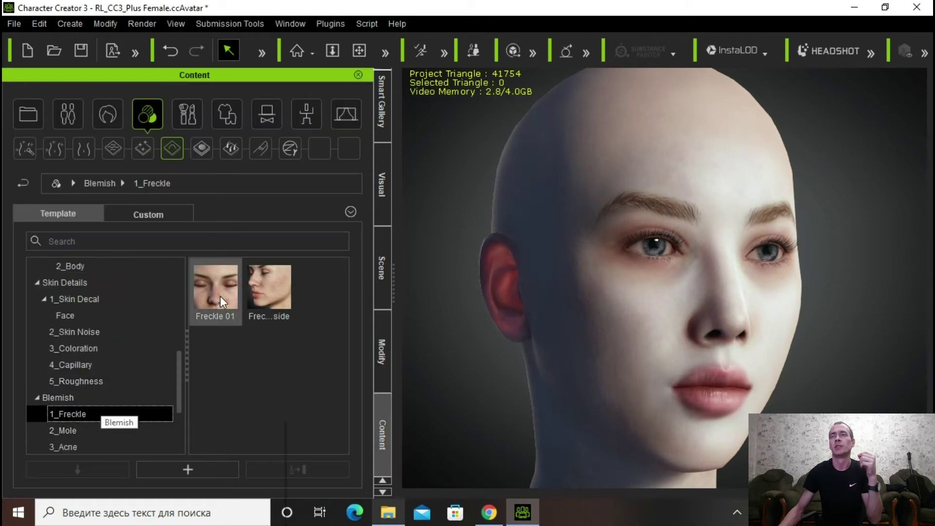
drag(207, 283, 660, 399)
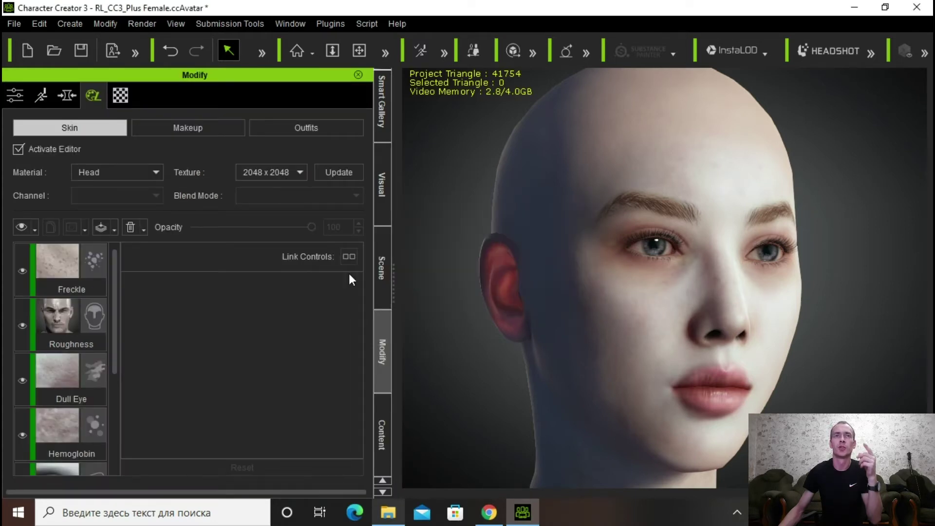
Step: Add the Body Mole blemish template as a new skin layer and check the face from the front and close up
click(382, 434)
mouse_move(270, 292)
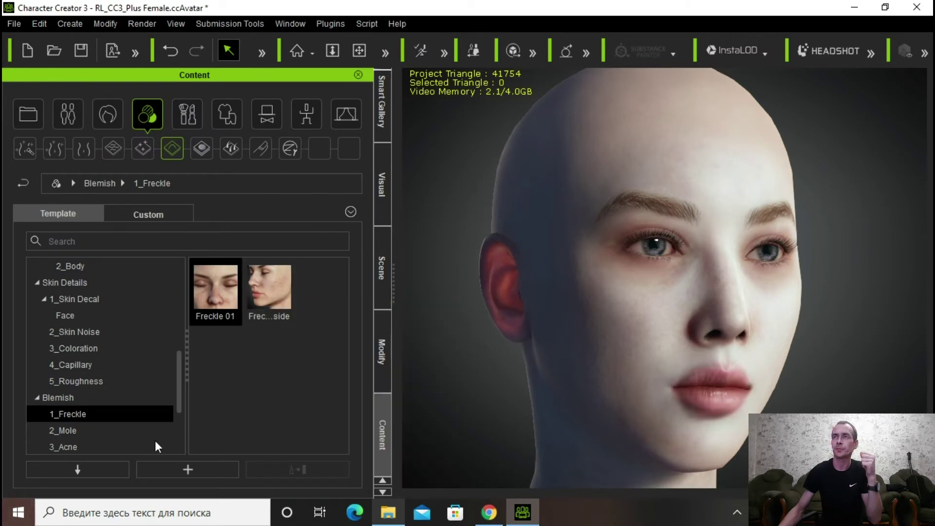
click(73, 431)
drag(215, 287, 640, 317)
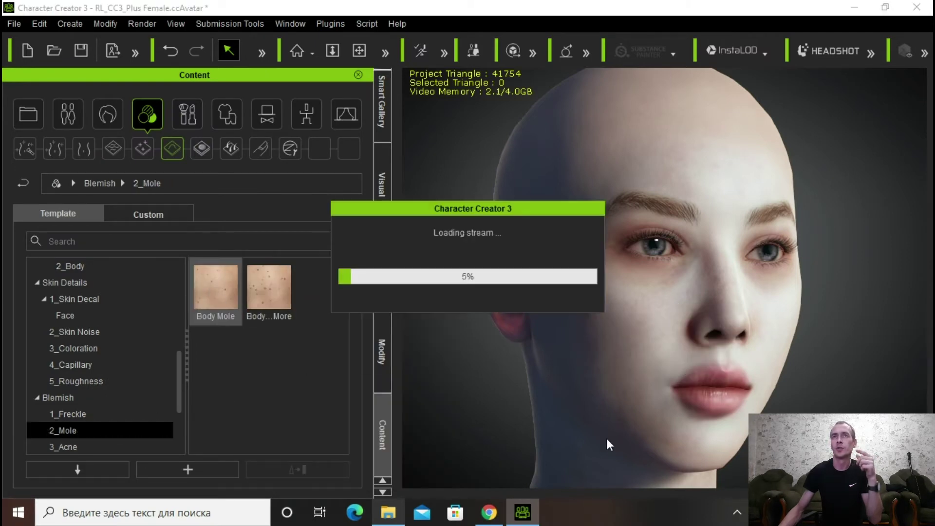
click(348, 286)
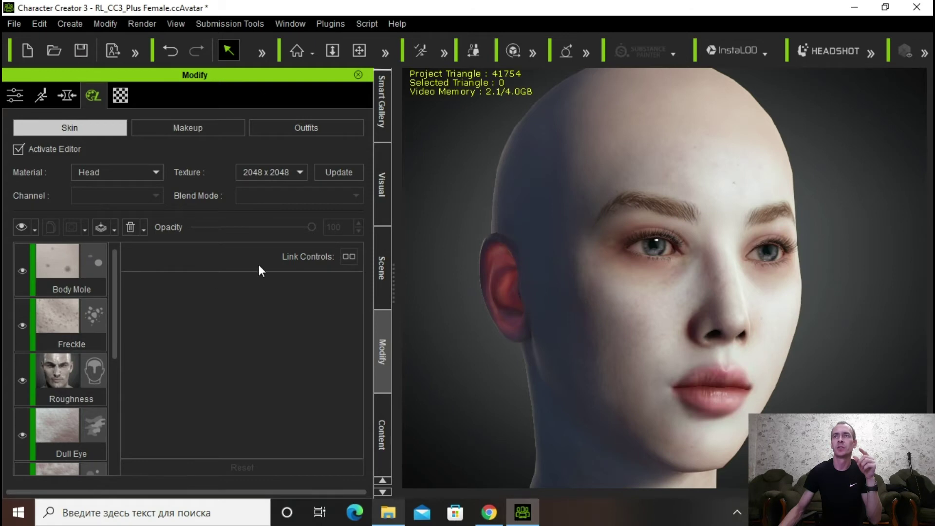
click(359, 50)
right_drag(736, 299, 716, 439)
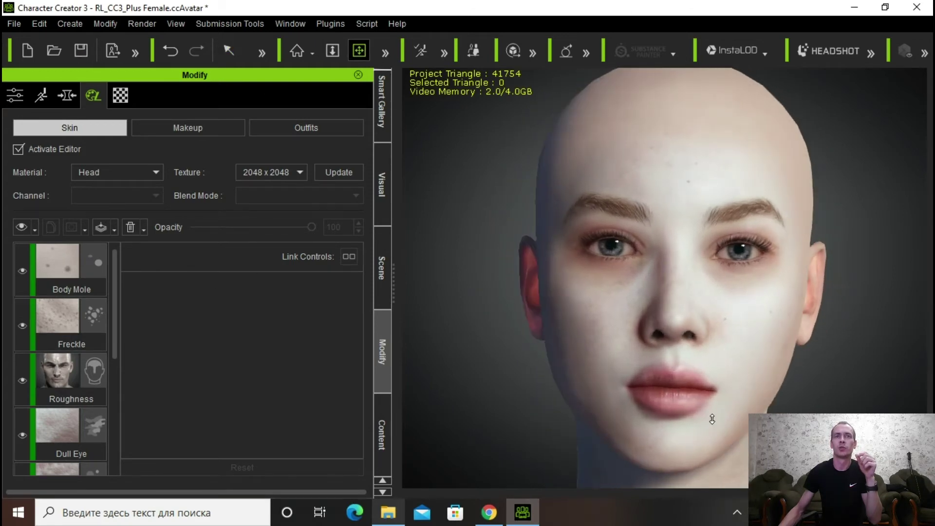
scroll(712, 419, up, 8)
scroll(704, 414, down, 8)
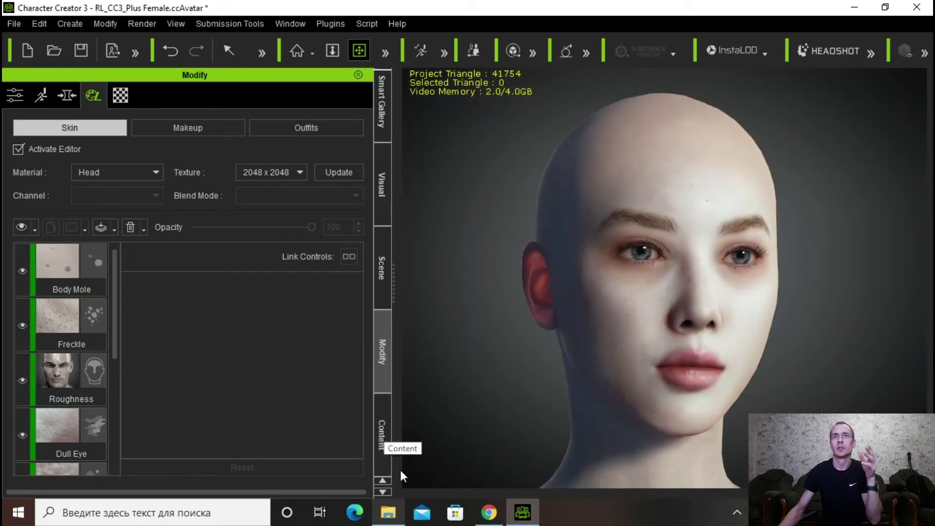
Step: Switch to File Explorer and load a long blonde hair file from the ВОЛОСЫ folder onto the avatar, accepting deactivation of the SkinGen session
click(388, 513)
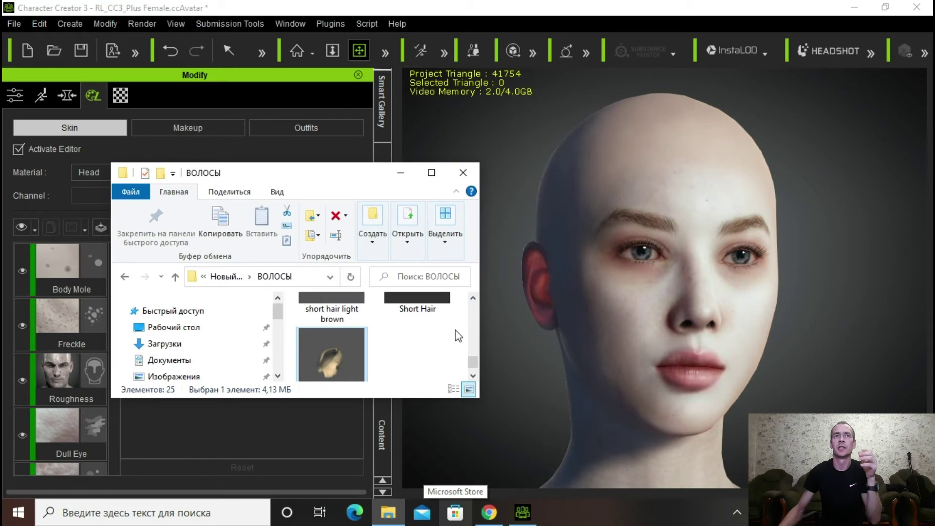
click(431, 172)
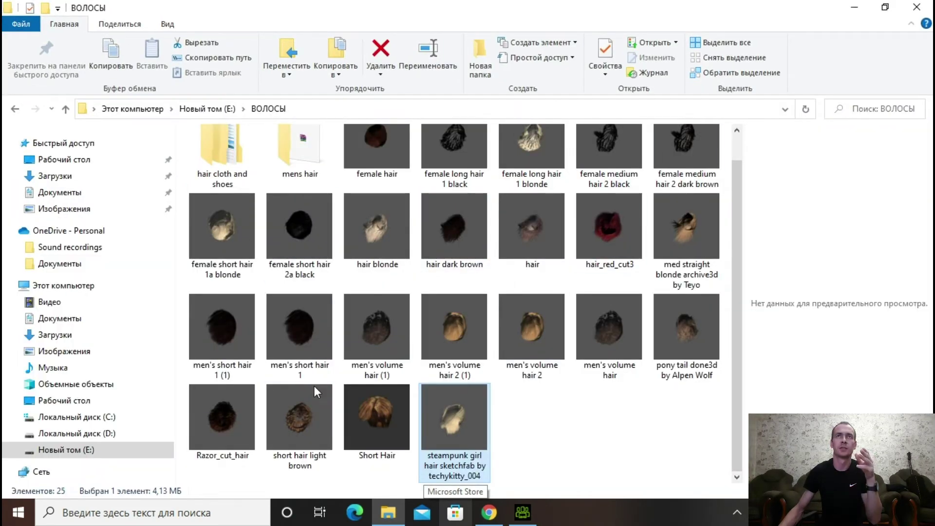
click(885, 7)
drag(338, 298, 650, 381)
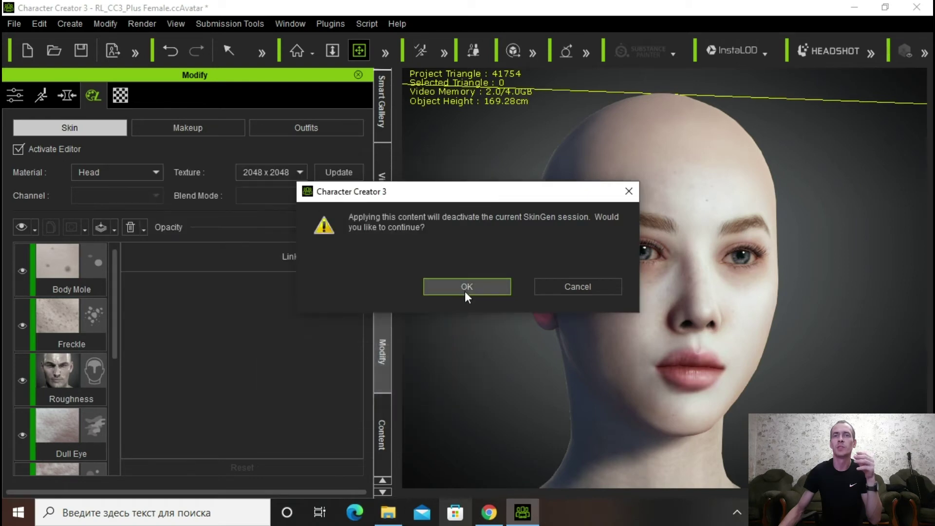
click(467, 292)
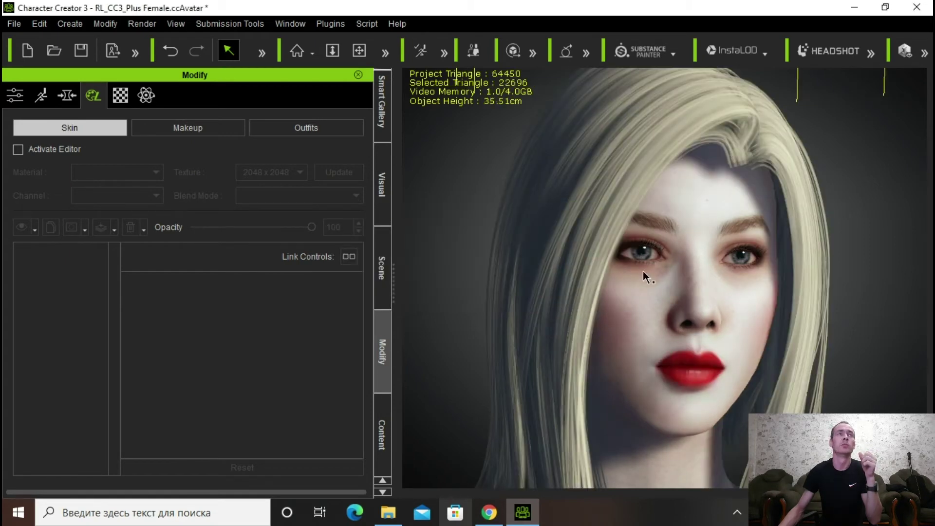
Step: Move the blonde hair slightly backward and down on the avatar's head
click(360, 50)
scroll(633, 382, down, 3)
right_drag(633, 382, 895, 405)
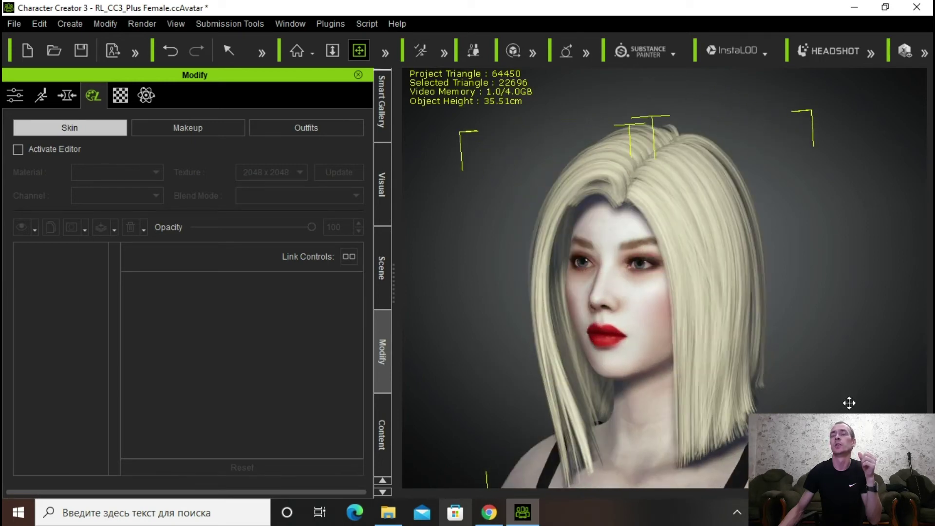
click(262, 52)
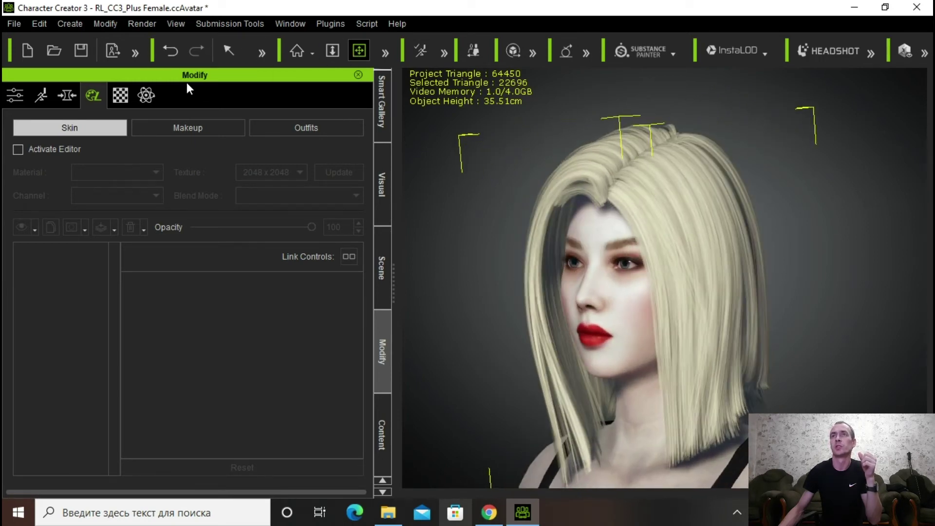
click(170, 76)
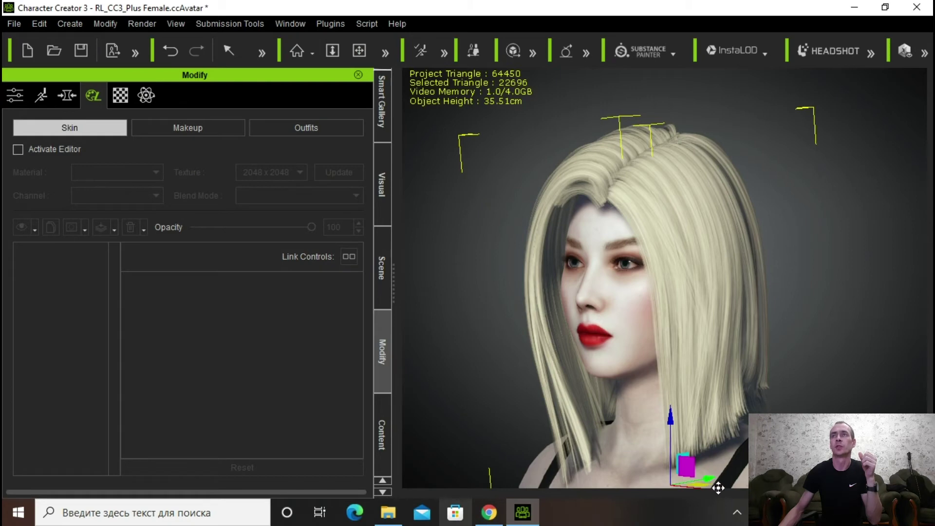
drag(719, 487, 726, 487)
drag(686, 424, 684, 429)
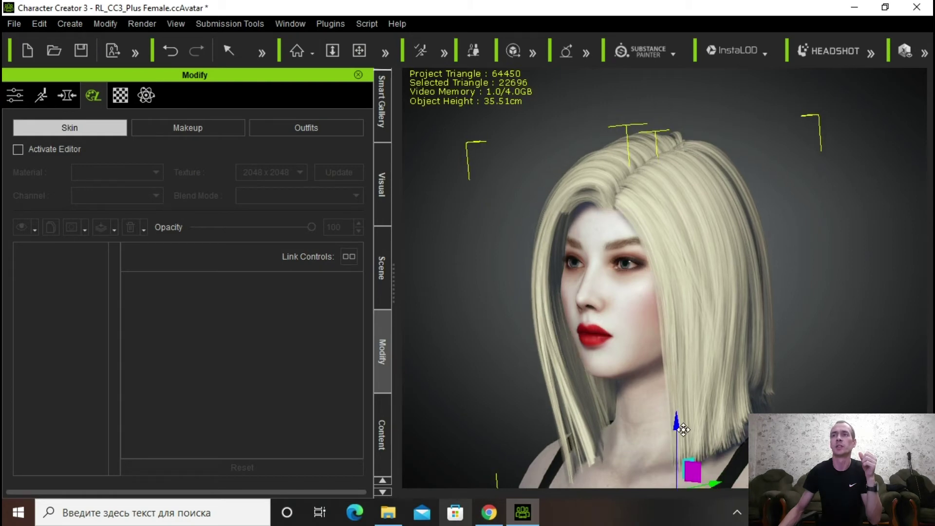
Step: Lower the hair a little more while viewing the head from the side, and check it from the front
click(359, 50)
drag(495, 261, 624, 265)
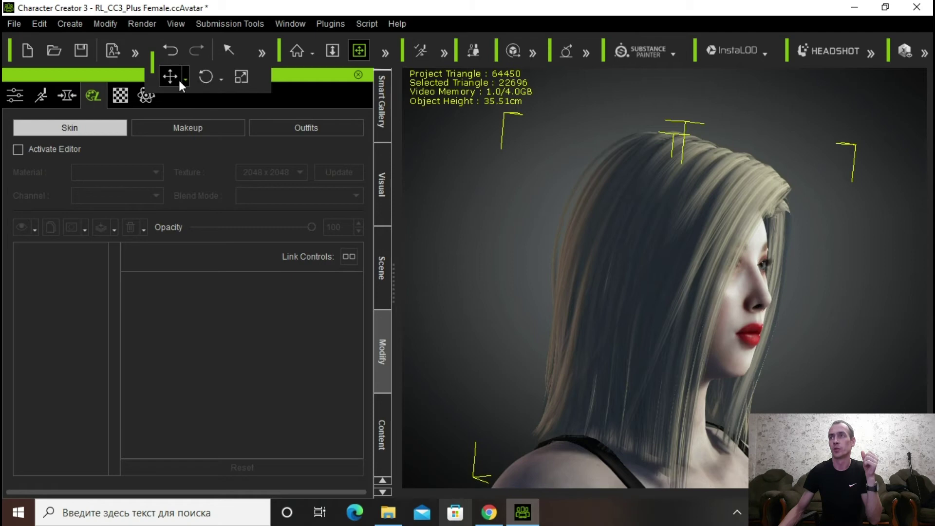
click(173, 78)
mouse_move(651, 420)
mouse_down()
mouse_move(652, 441)
mouse_move(648, 428)
mouse_up()
right_drag(648, 428, 662, 408)
click(360, 50)
drag(835, 403, 445, 401)
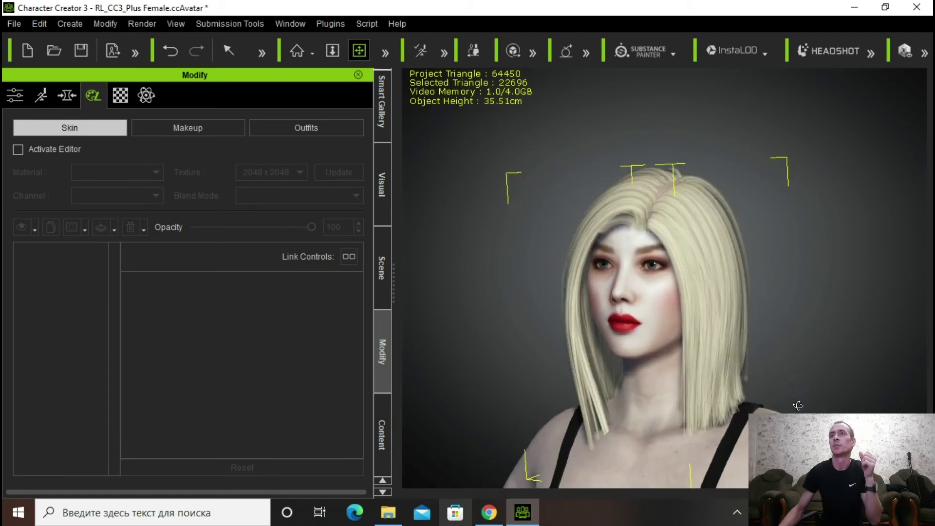
Step: Check the hair in profile and close up, and raise it on the head so it covers the scalp at the parting
drag(798, 405, 492, 369)
click(262, 52)
click(200, 78)
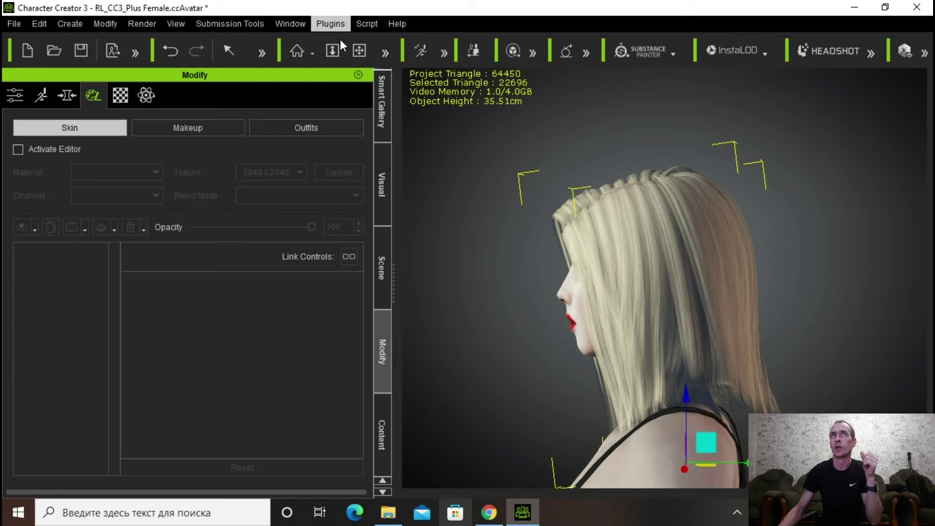
click(360, 50)
drag(507, 330, 760, 334)
scroll(730, 366, up, 5)
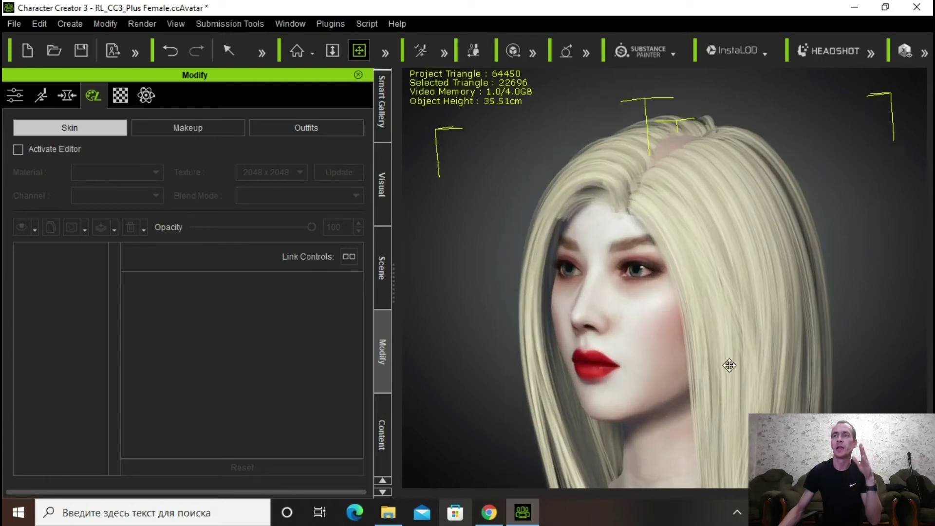
scroll(729, 366, down, 3)
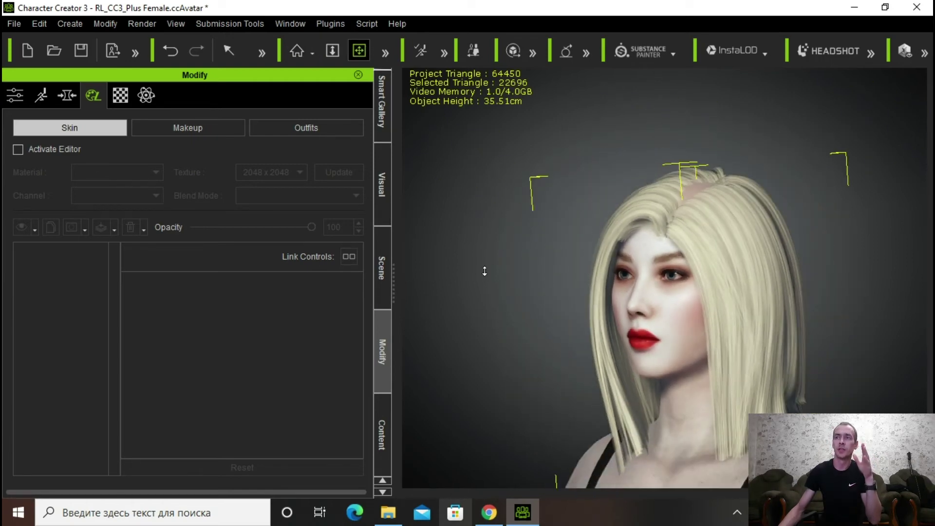
click(262, 53)
click(214, 78)
drag(725, 432, 727, 414)
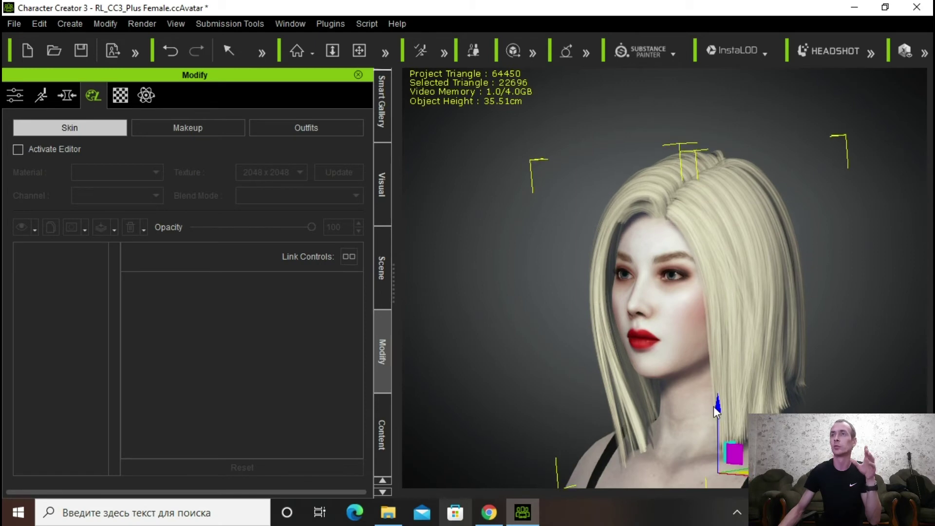
drag(715, 412, 718, 412)
Step: Fine-tune the hair's height on the head and check its fit from the front and the side
click(359, 51)
drag(838, 349, 534, 369)
click(262, 52)
click(183, 76)
drag(722, 413, 717, 417)
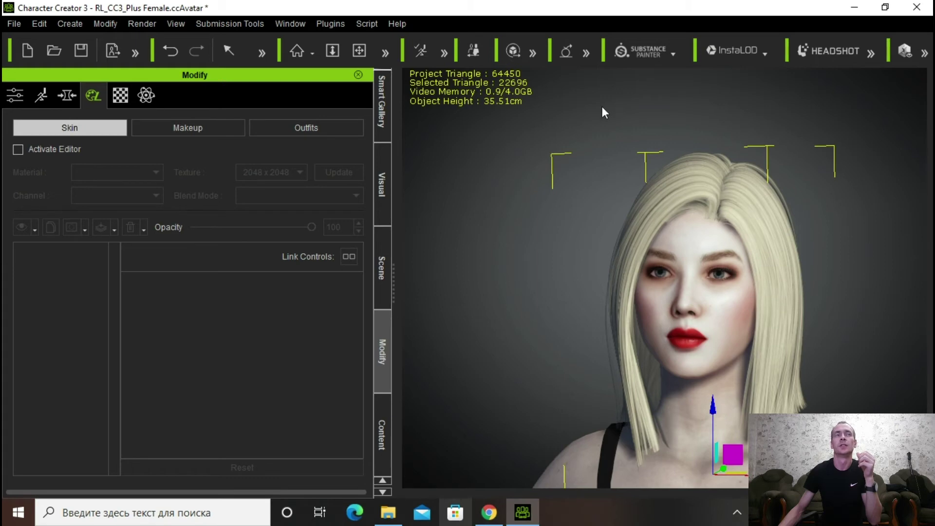
click(359, 50)
drag(721, 385, 559, 350)
mouse_move(225, 49)
key(w)
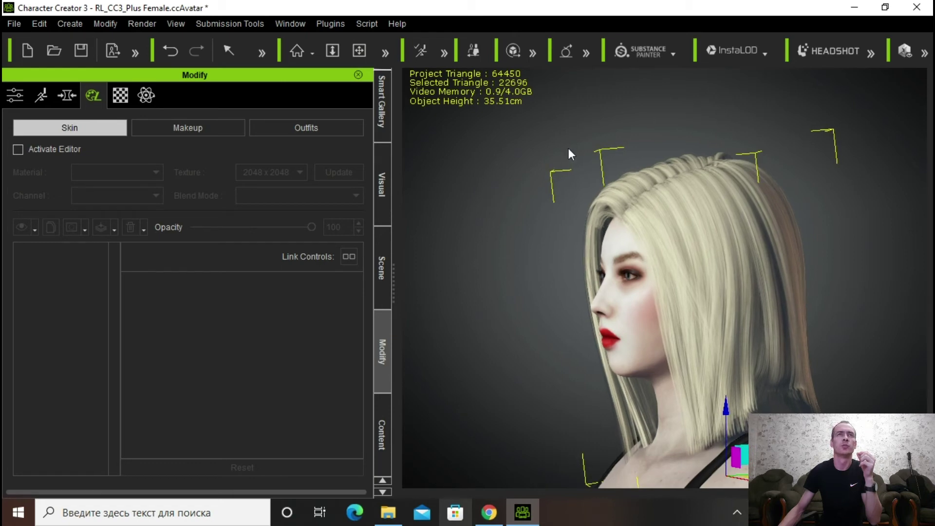
Step: Examine the fitted hair around the face close up and the avatar's upper body
click(359, 50)
drag(487, 317, 690, 402)
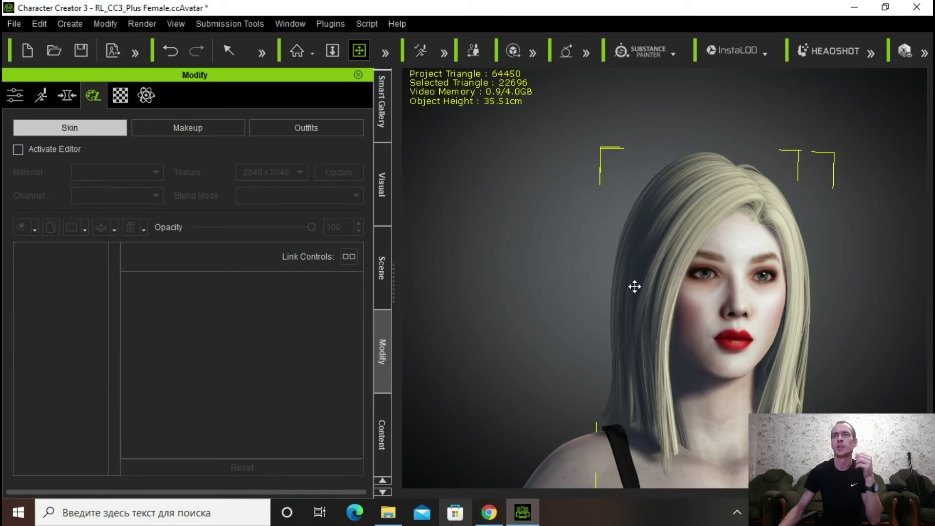
scroll(583, 282, up, 3)
scroll(582, 282, up, 2)
scroll(516, 276, down, 3)
middle_drag(553, 334, 669, 338)
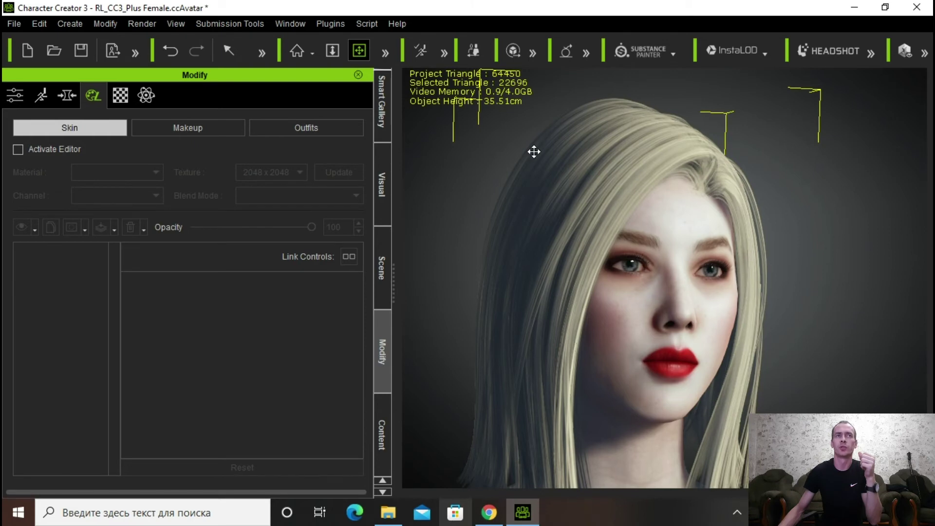
scroll(708, 264, down, 3)
middle_drag(618, 396, 622, 293)
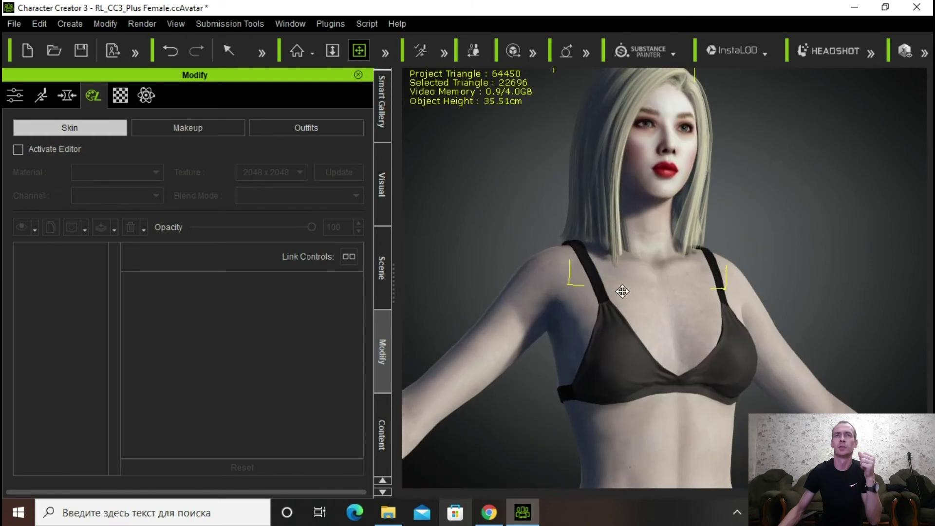
Step: Apply the CC3+ facial profile template to the avatar
click(382, 433)
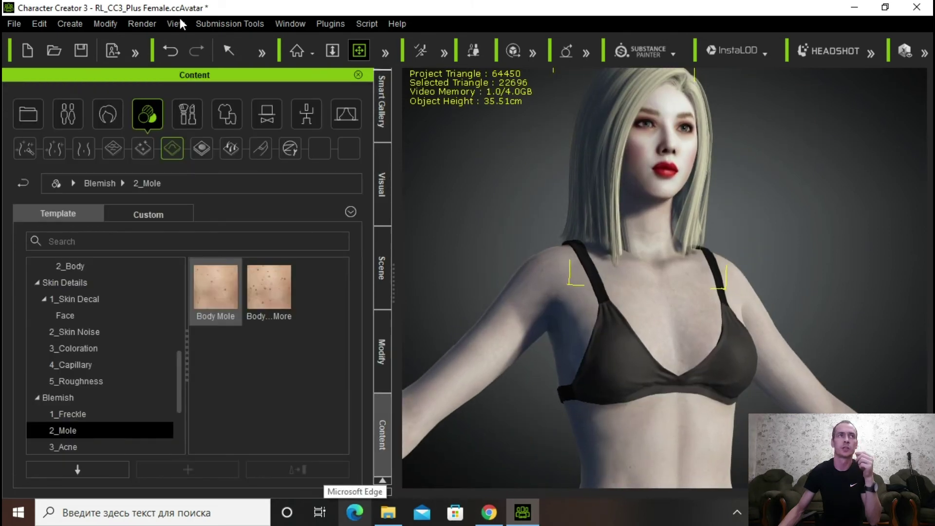
click(66, 116)
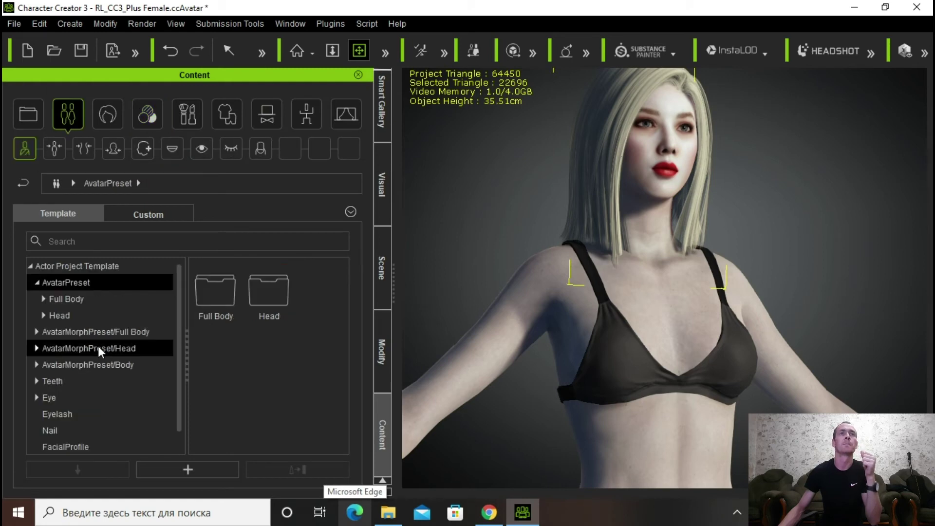
click(386, 112)
click(383, 431)
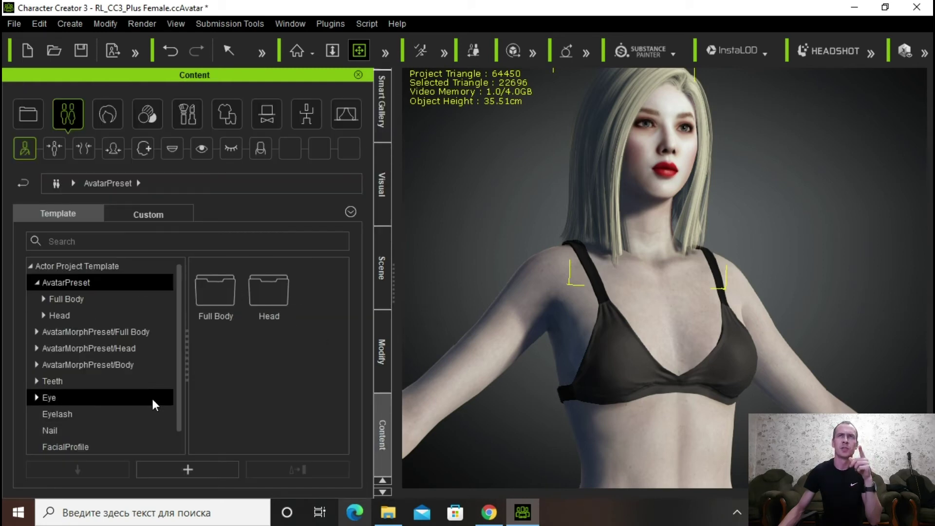
click(74, 445)
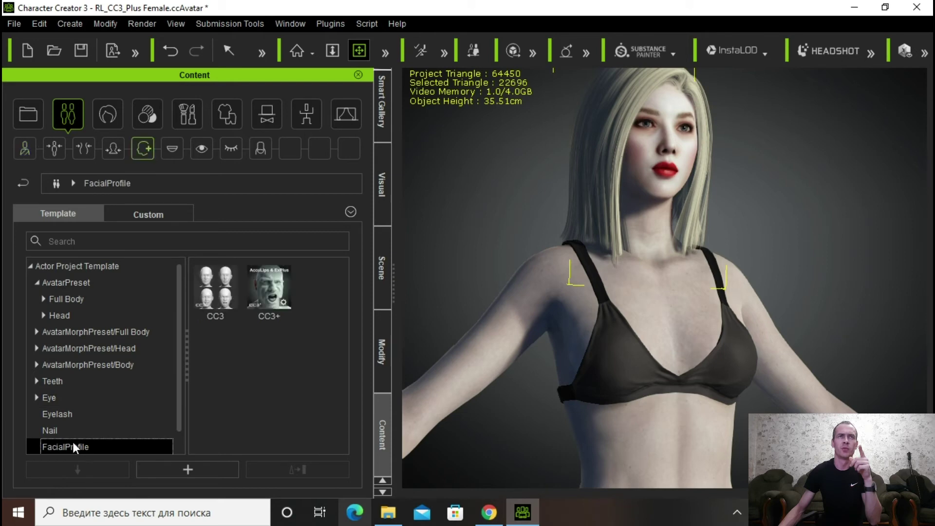
drag(267, 293, 659, 267)
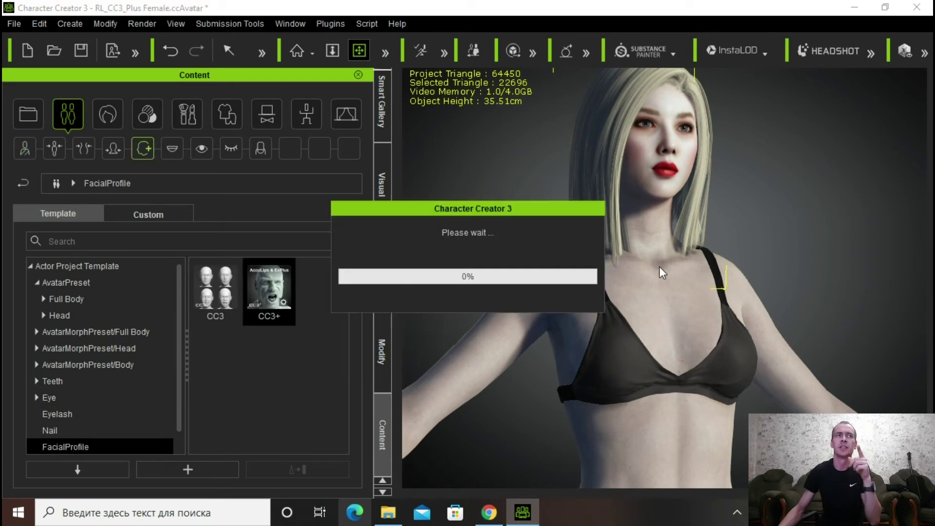
click(426, 277)
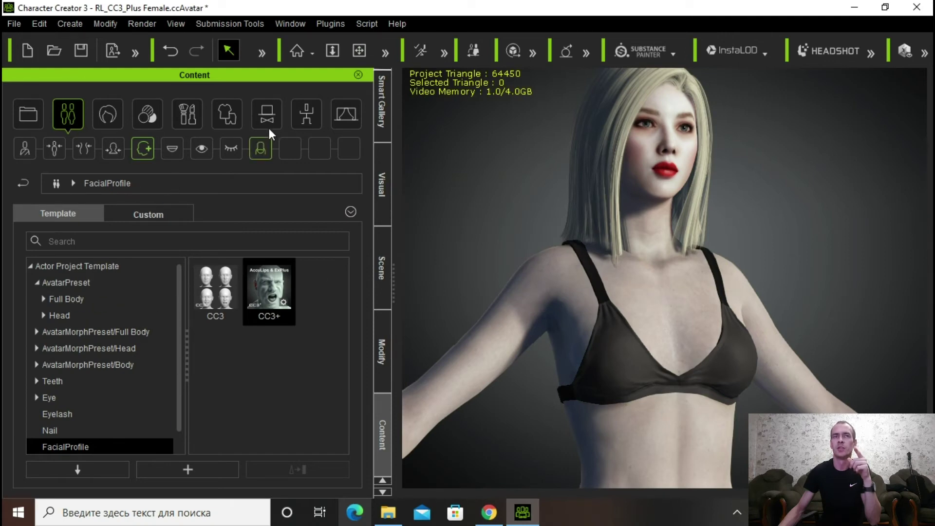
Step: Look through the Underwear clothing templates for the avatar
click(226, 115)
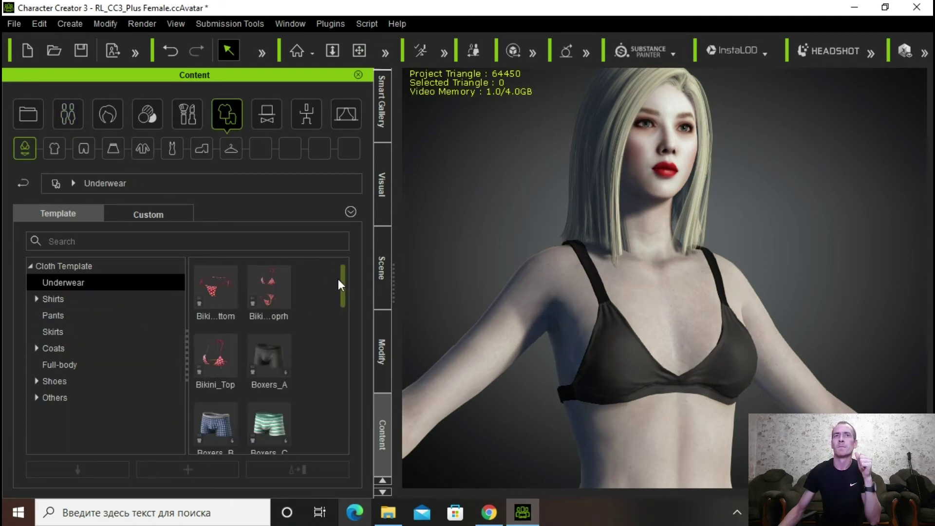
drag(343, 288, 337, 374)
drag(337, 434, 349, 273)
Step: Switch to File Explorer and look through the Pants folder inside ШМОТКИ ДЛЯ I CLONE on drive E
click(393, 510)
click(436, 171)
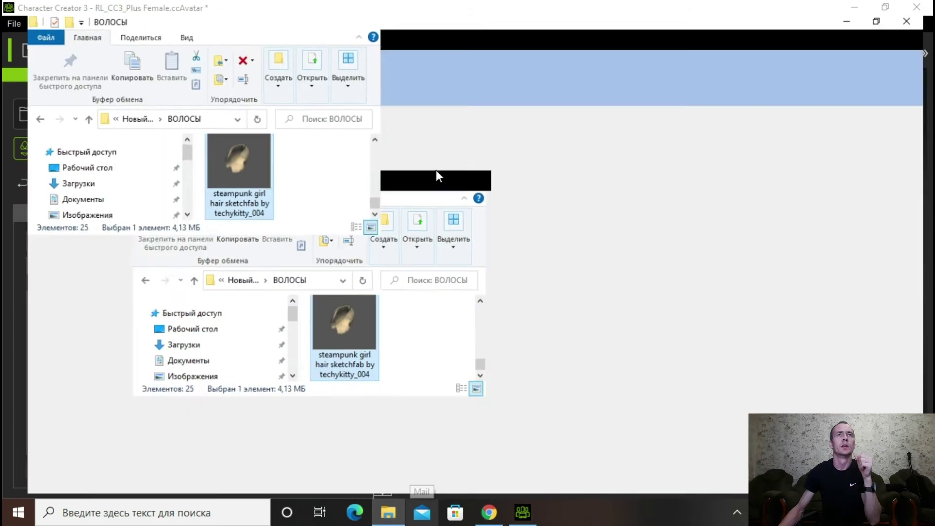
click(88, 450)
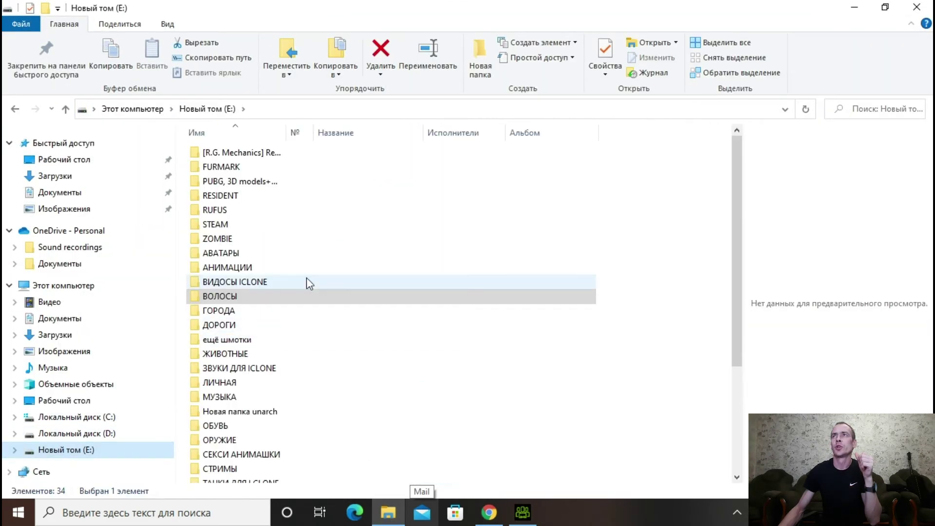
scroll(321, 419, down, 3)
double_click(229, 360)
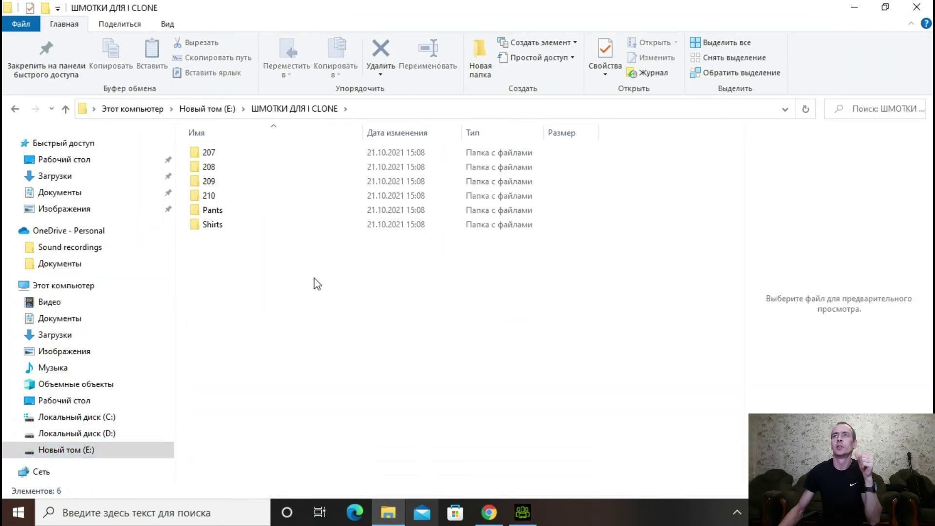
click(219, 209)
double_click(220, 210)
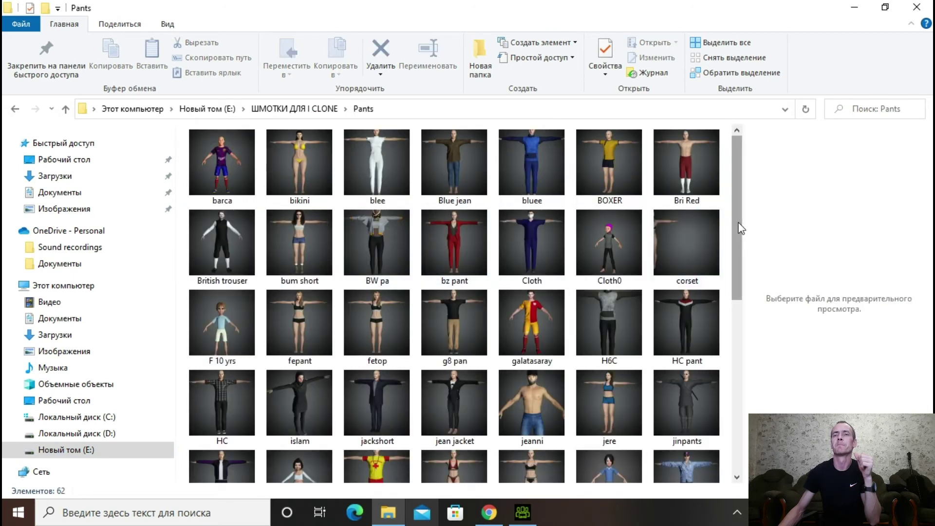
drag(739, 223, 731, 195)
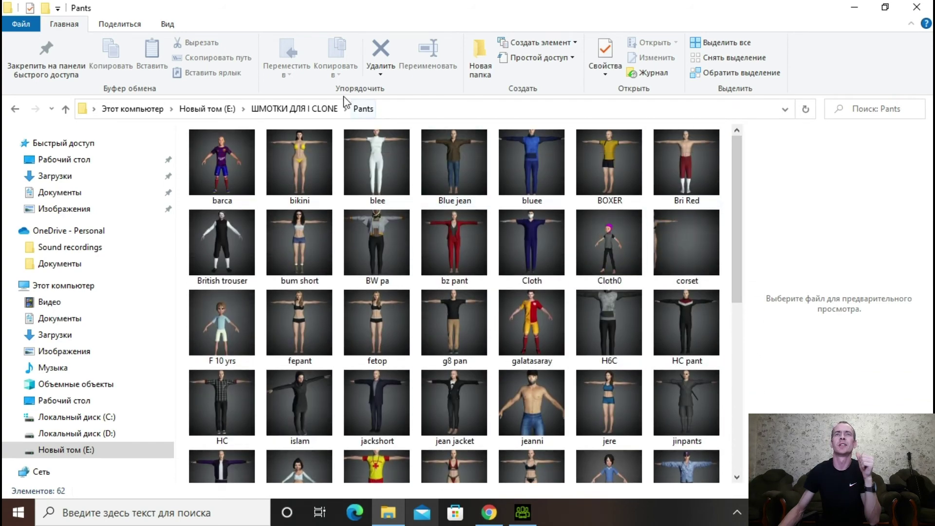
Step: Look through the neighbouring Shirts folder of clothing models and return to Character Creator
click(13, 111)
double_click(223, 225)
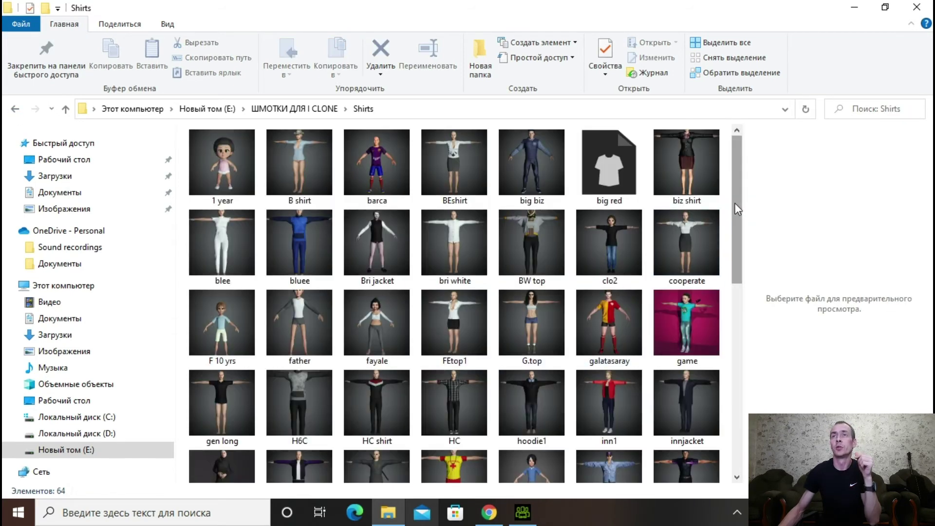
drag(736, 206, 716, 200)
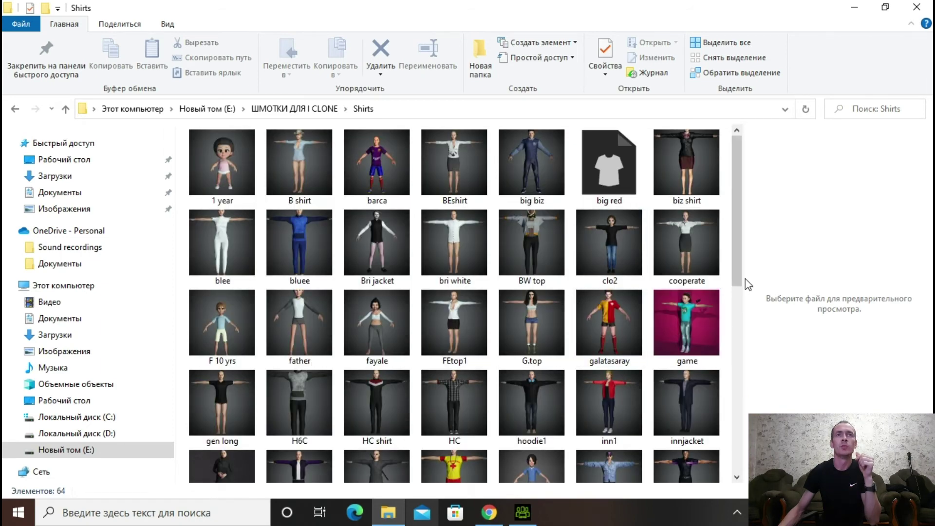
click(885, 7)
click(503, 186)
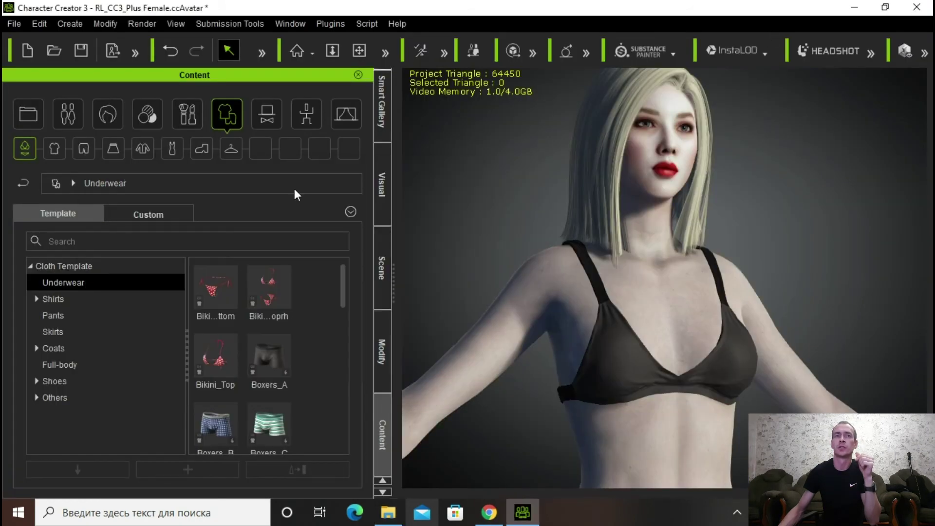
Step: Find the blue low-rise denim shorts among the Pants templates and put them on the avatar
click(36, 298)
click(37, 298)
click(75, 315)
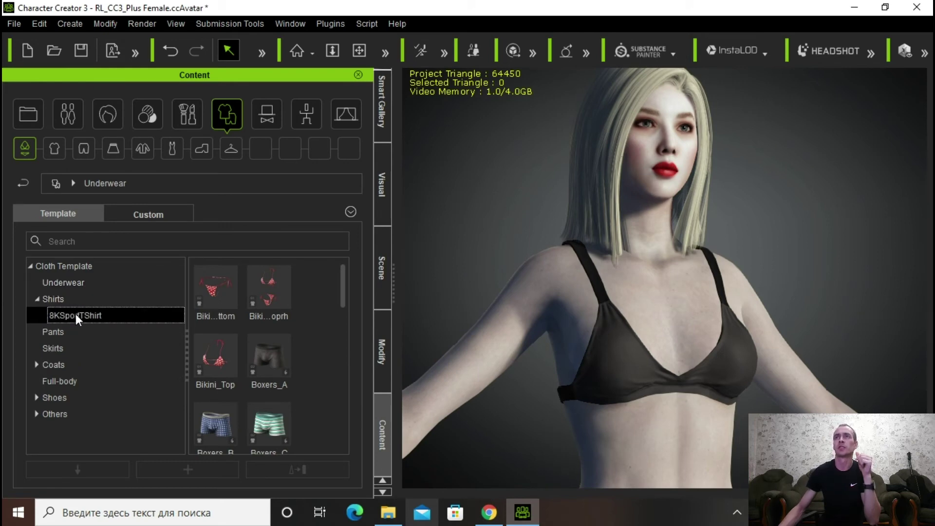
click(52, 330)
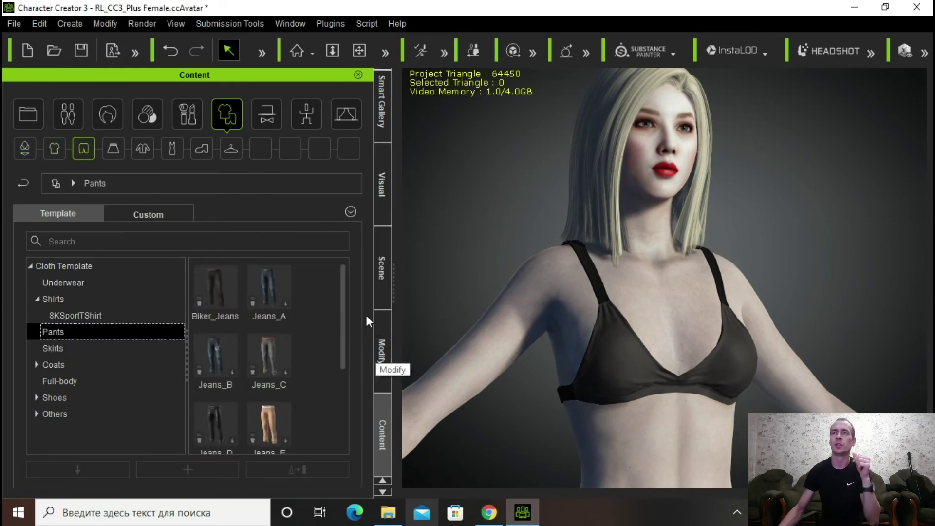
drag(343, 333, 340, 432)
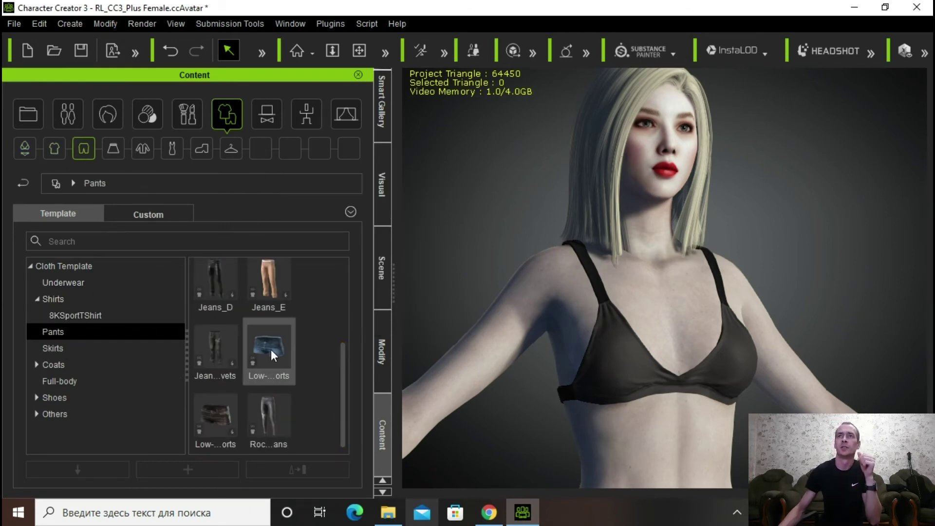
scroll(648, 361, down, 5)
click(677, 414)
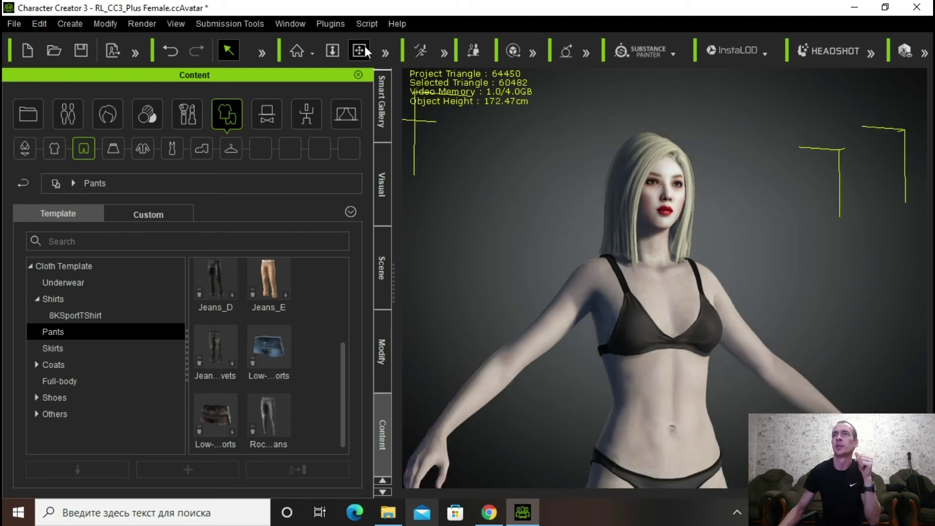
middle_drag(539, 423, 579, 315)
drag(271, 343, 650, 322)
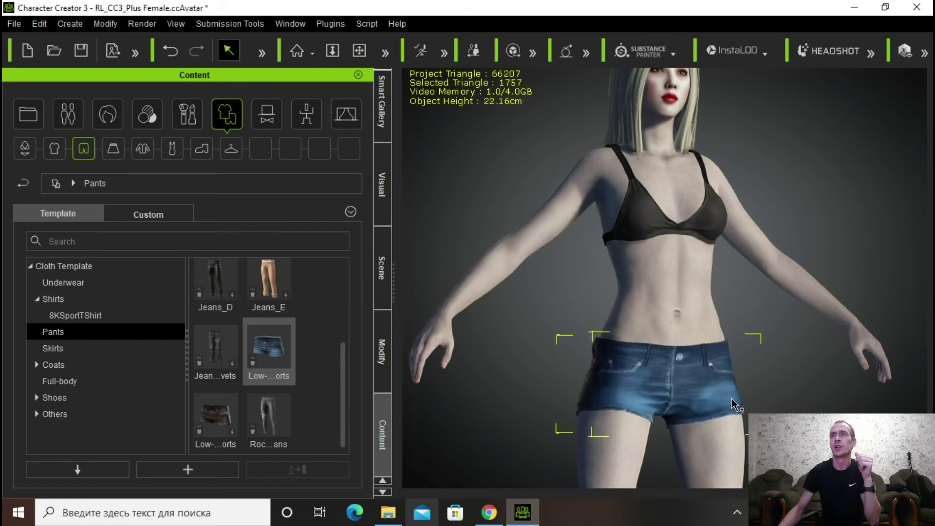
Step: Look through the Skirts, Coats, Full-body and Shoes templates, including DorothyJean and HighheeledFullSole
click(52, 347)
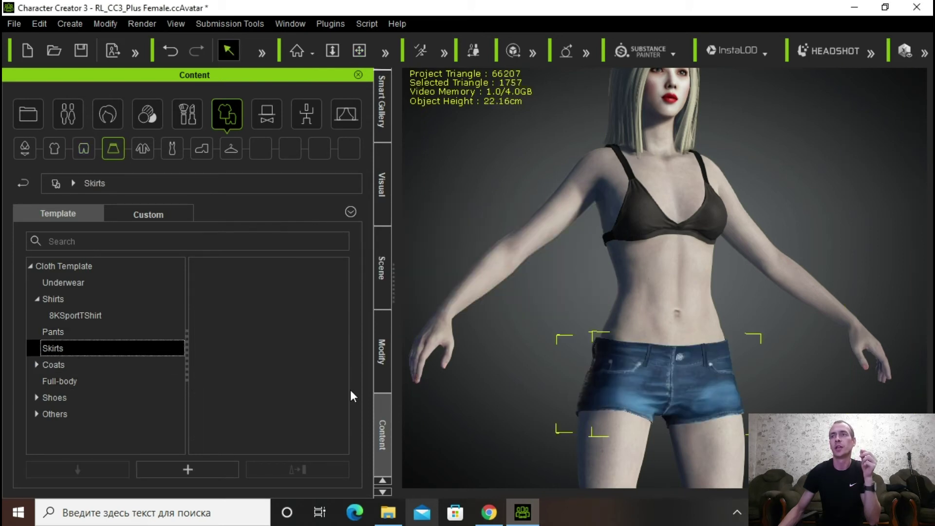
click(53, 365)
click(72, 381)
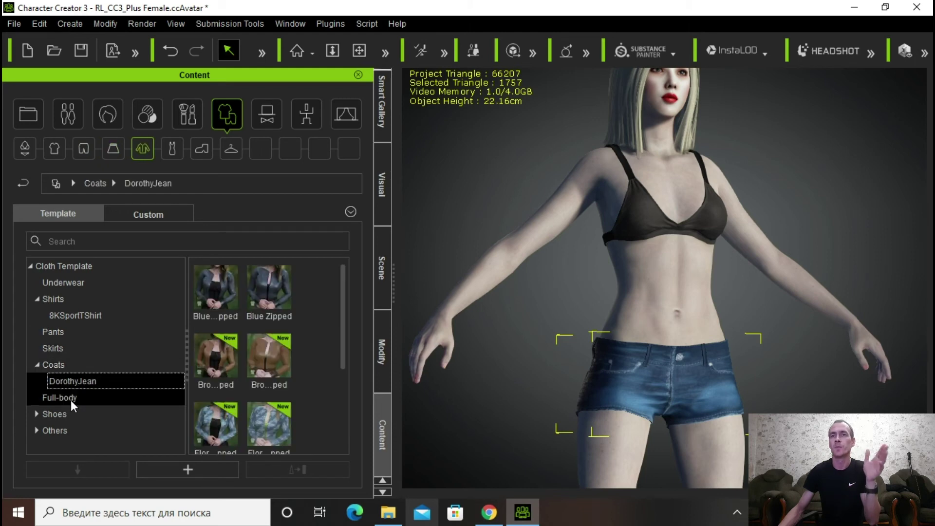
click(71, 399)
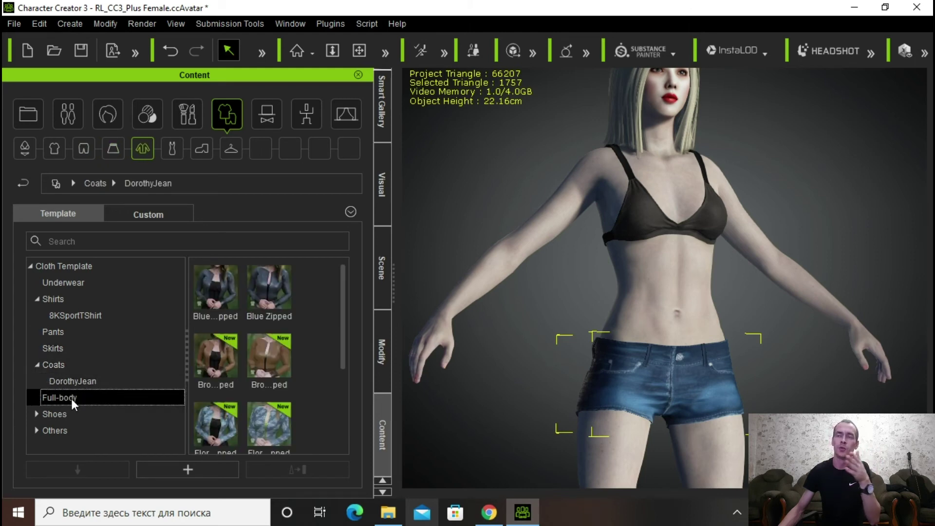
click(36, 414)
click(43, 430)
click(88, 442)
click(50, 414)
click(107, 430)
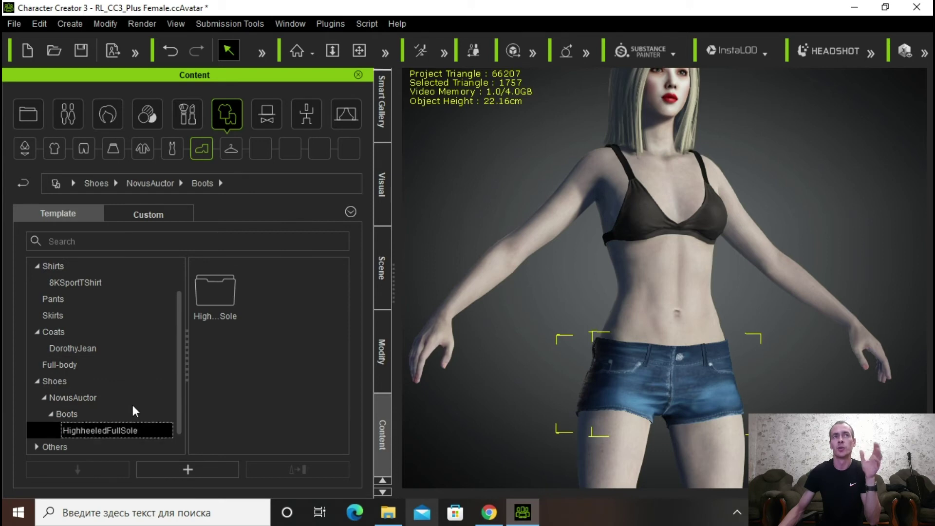
Step: Check the Hivewire_Huntress and LightArmor outfits under Others, and look over the boots in Shoes
click(36, 447)
scroll(122, 392, down, 1)
click(84, 414)
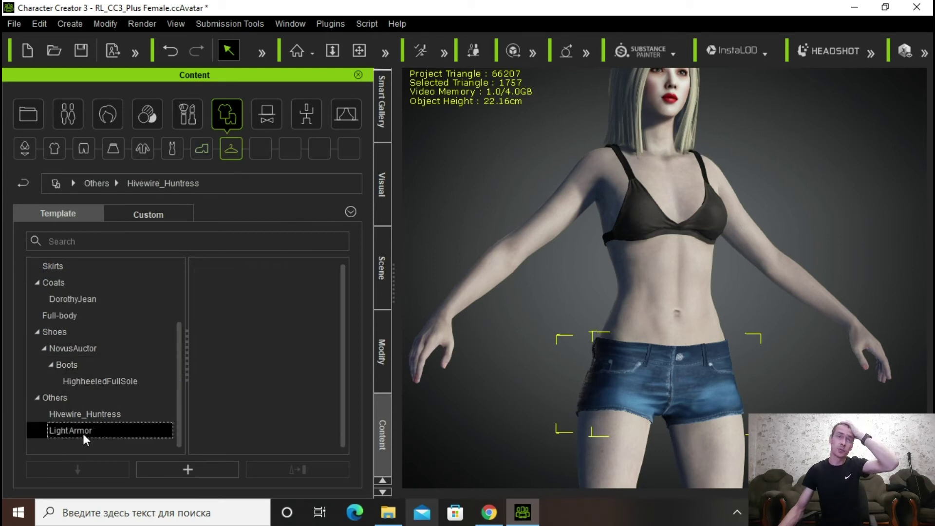
click(96, 431)
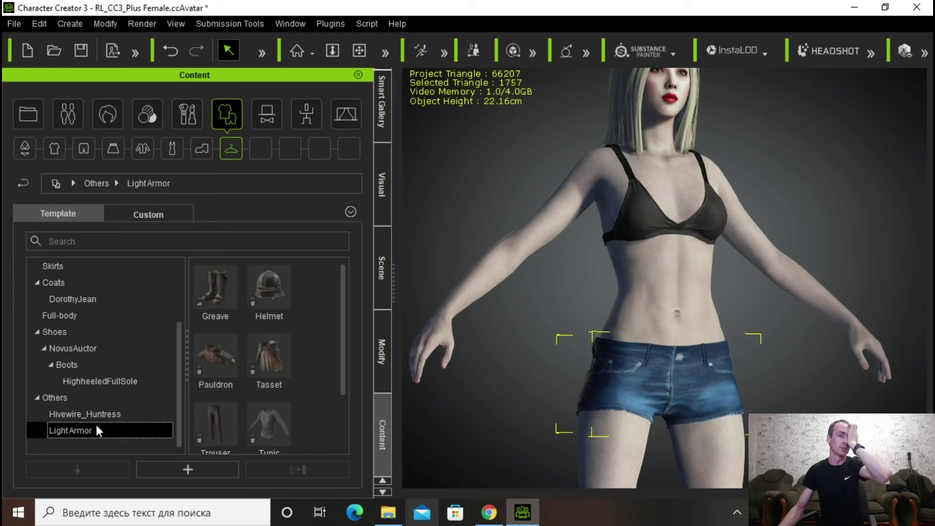
scroll(138, 349, up, 2)
click(201, 147)
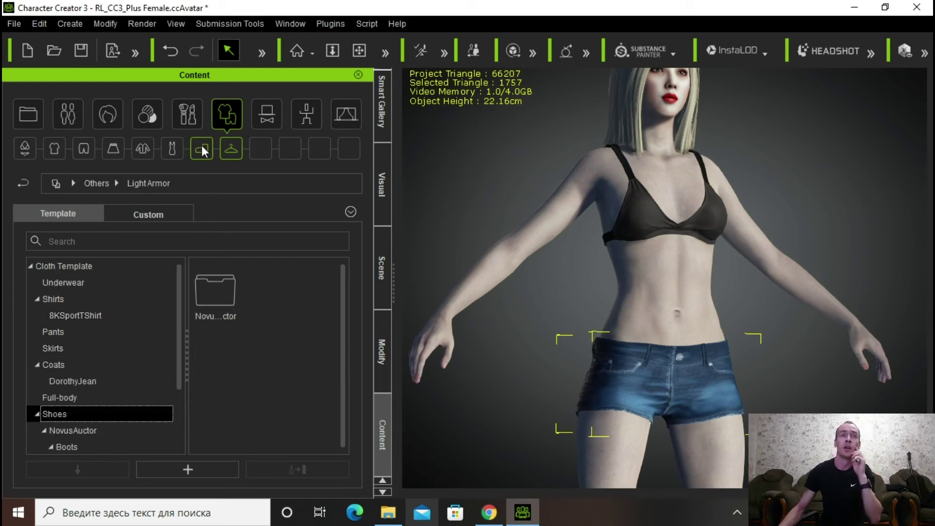
drag(340, 332, 339, 292)
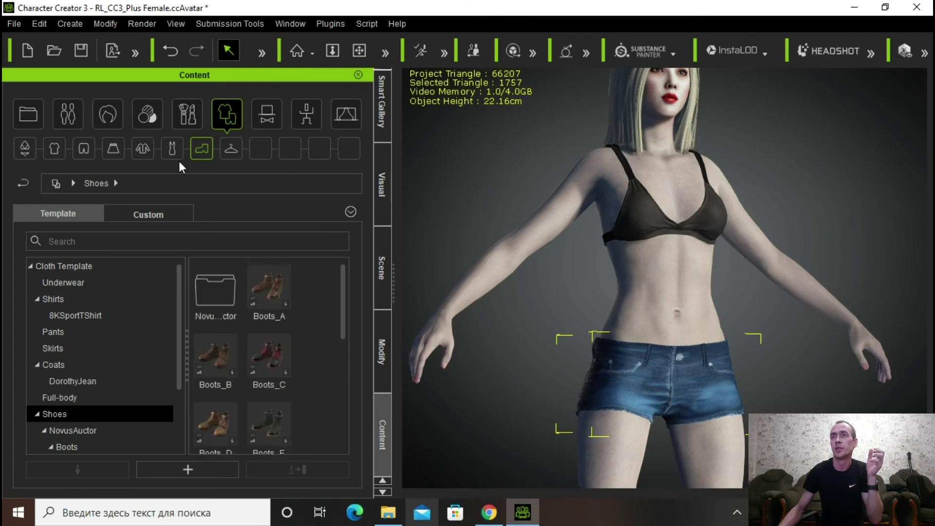
Step: Find the white spaghetti-strap top among the Shirts templates and put it on the avatar
click(142, 148)
click(53, 146)
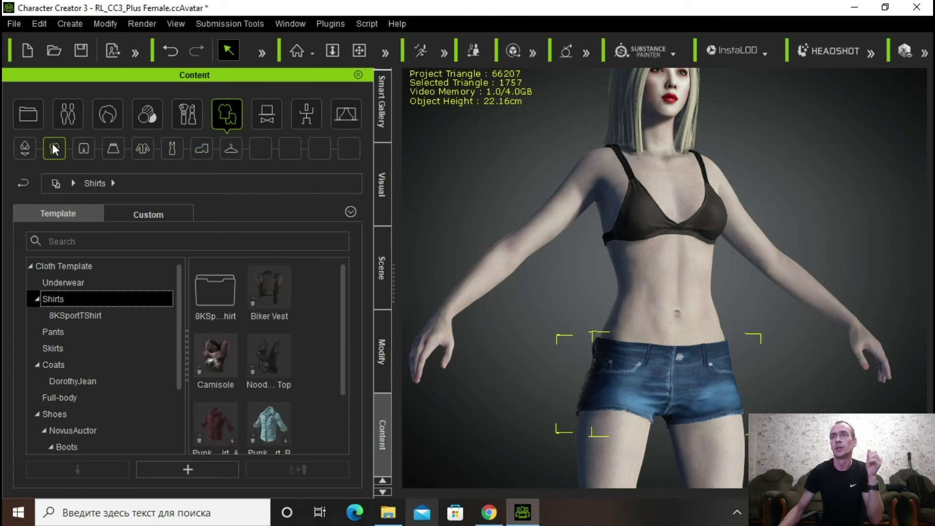
drag(343, 333, 345, 398)
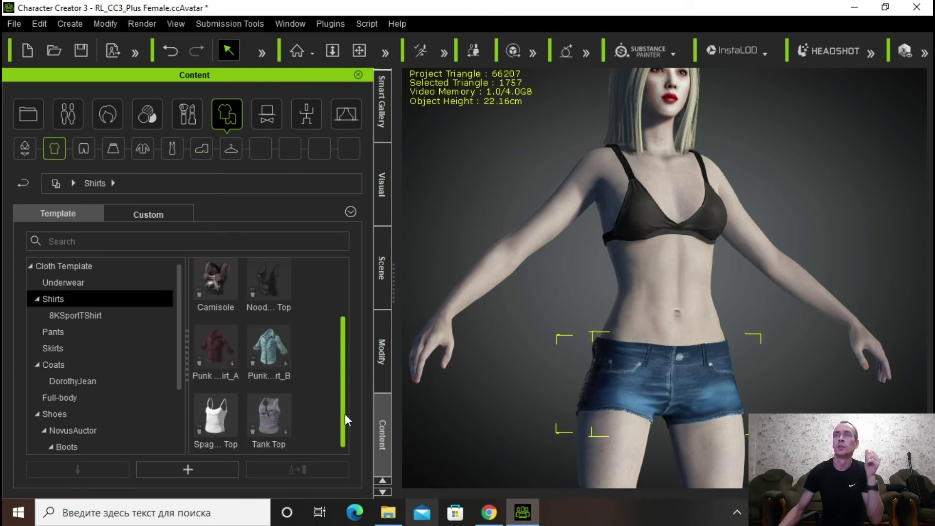
drag(216, 416, 623, 397)
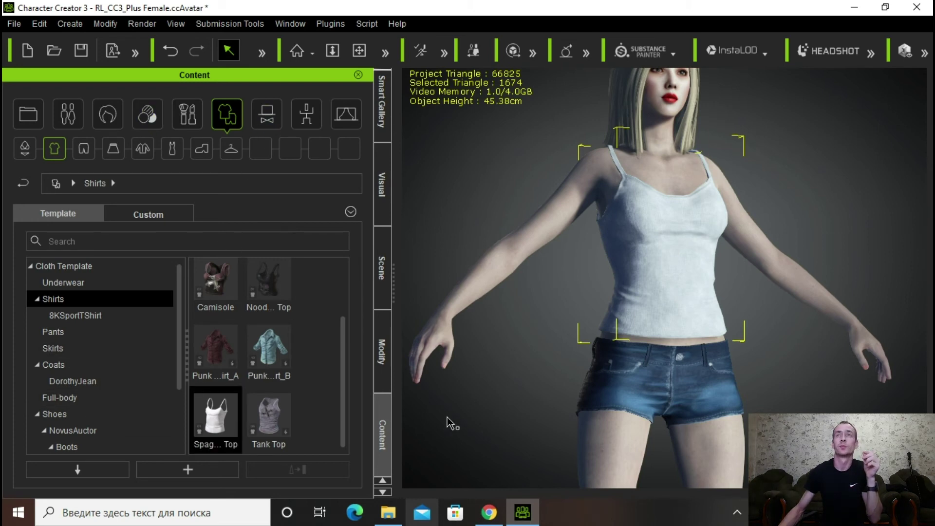
Step: Switch to File Explorer and look through the Shoes folder inside ОБУВЬ on drive E for footwear models
click(388, 513)
click(431, 172)
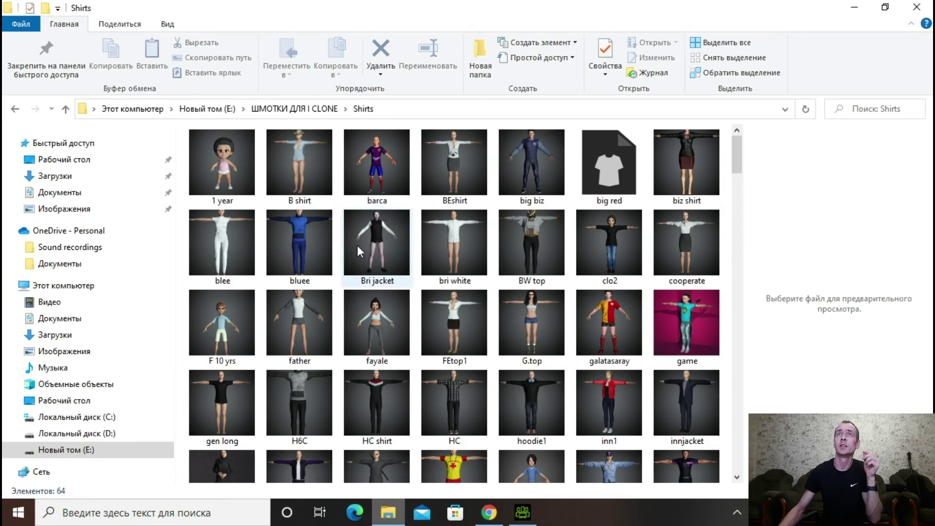
click(89, 446)
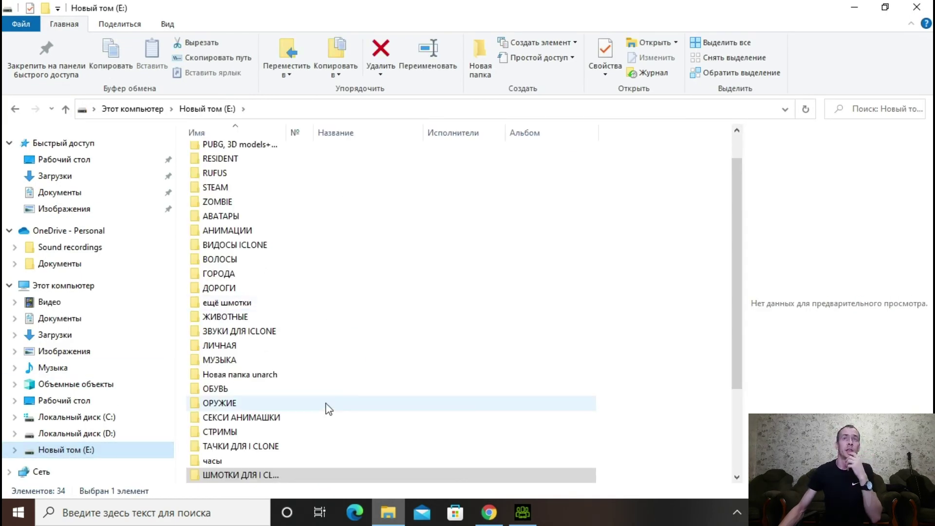
double_click(329, 390)
double_click(218, 153)
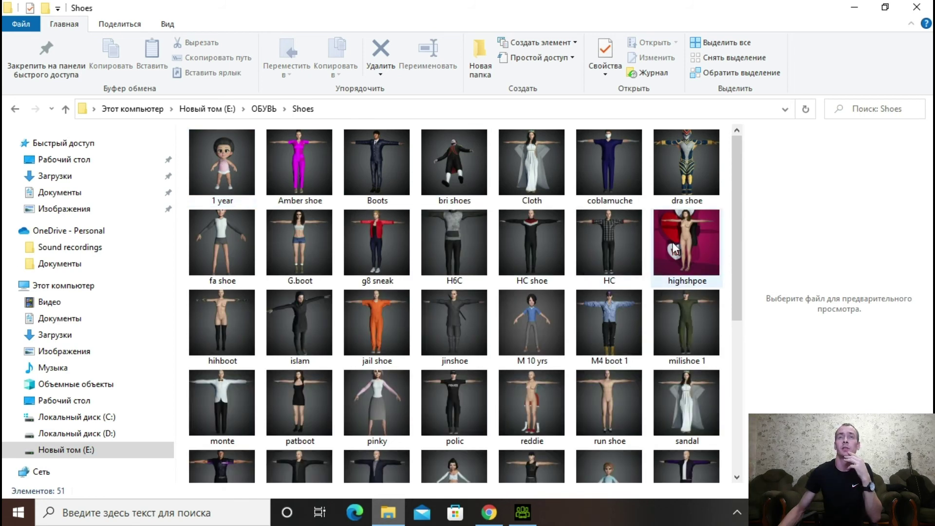
scroll(585, 317, down, 5)
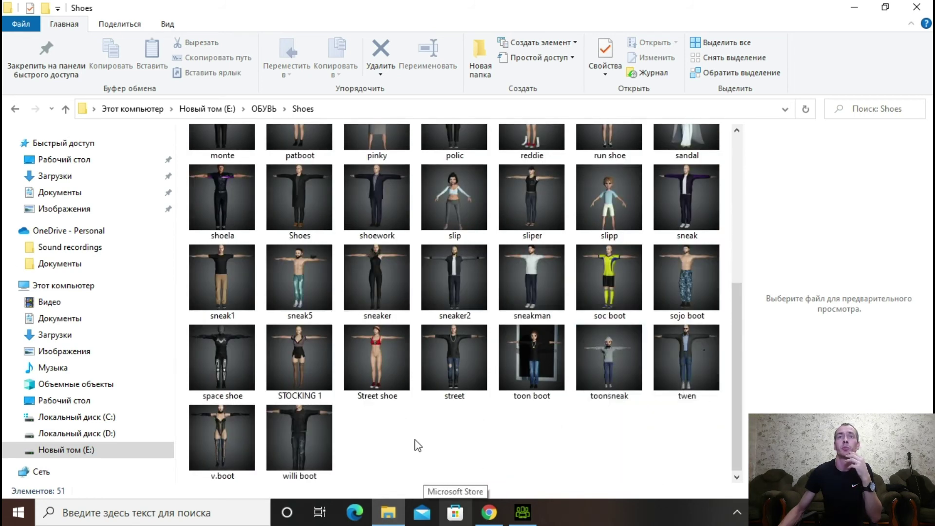
Step: Bring the white sneakers from the Shoes folder onto the avatar and check them on her feet
scroll(418, 445, up, 5)
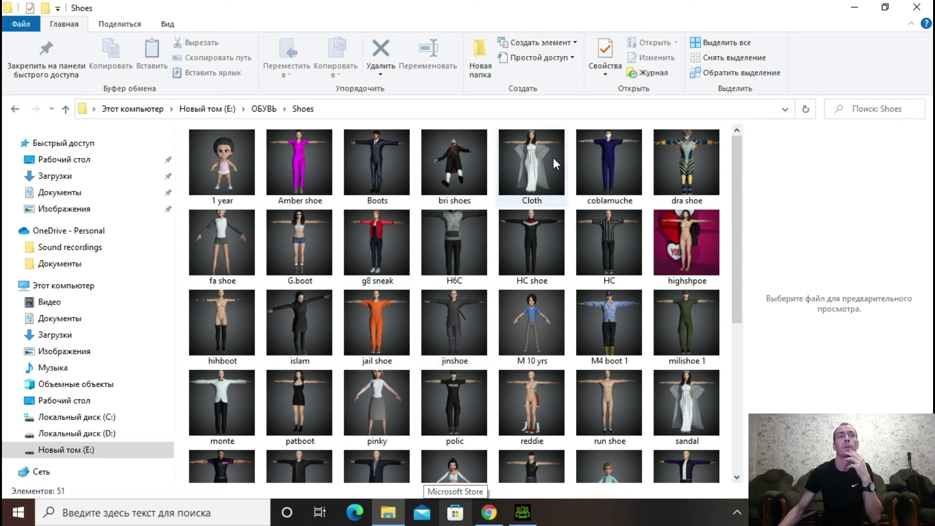
click(878, 11)
scroll(382, 328, down, 4)
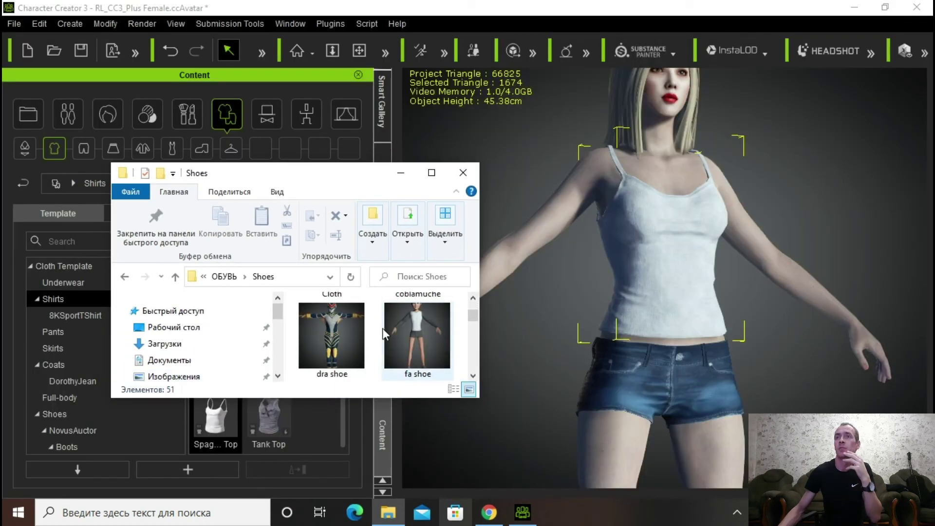
drag(496, 347, 692, 415)
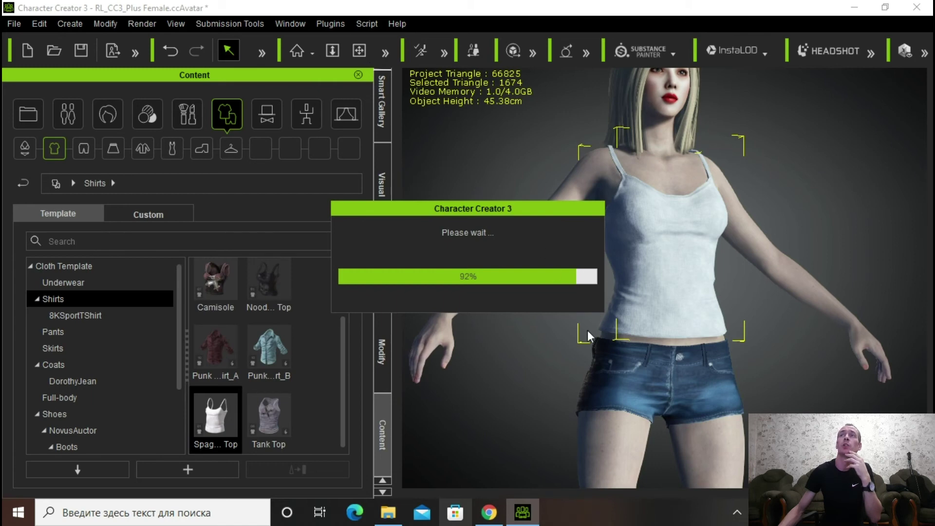
middle_drag(662, 472, 678, 161)
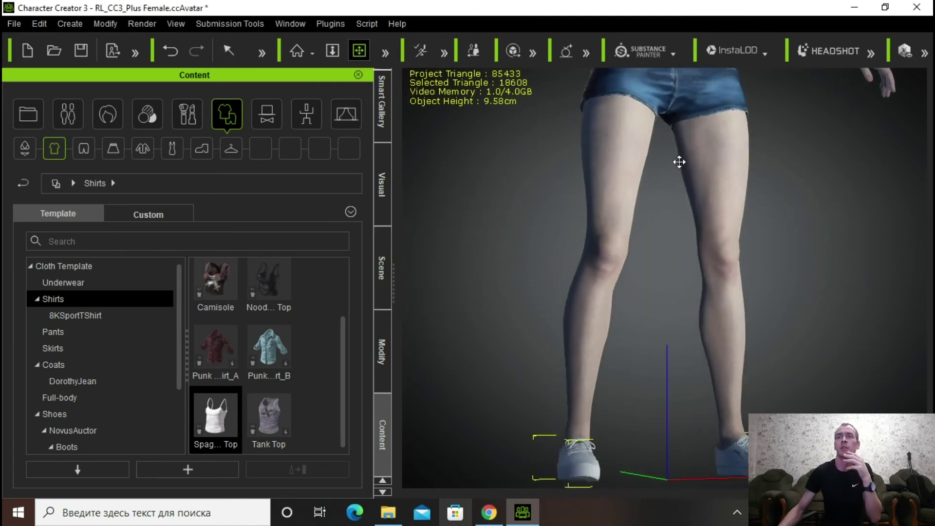
right_drag(860, 405, 579, 411)
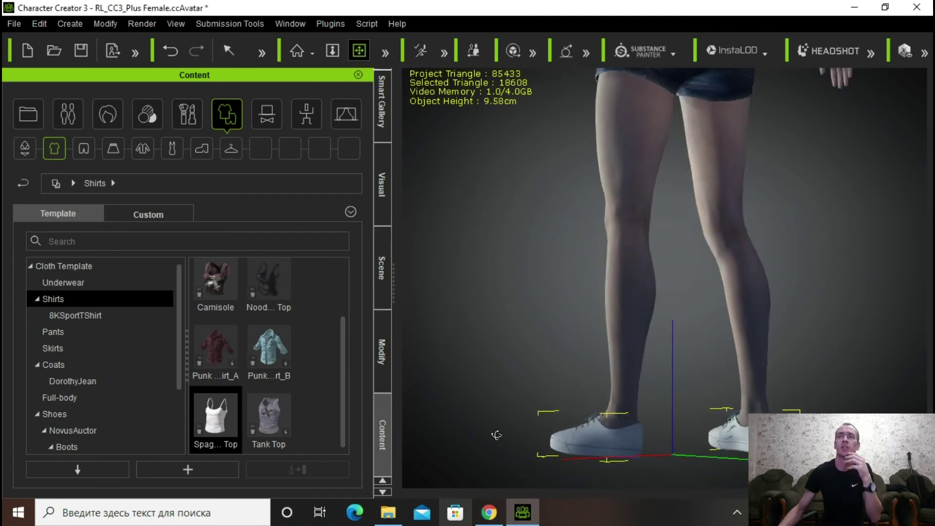
scroll(579, 409, down, 5)
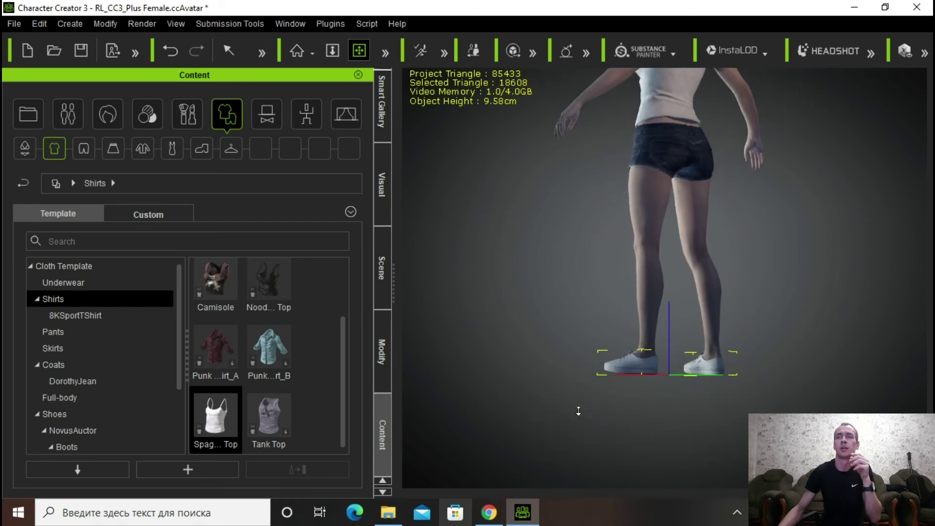
middle_drag(591, 344, 494, 331)
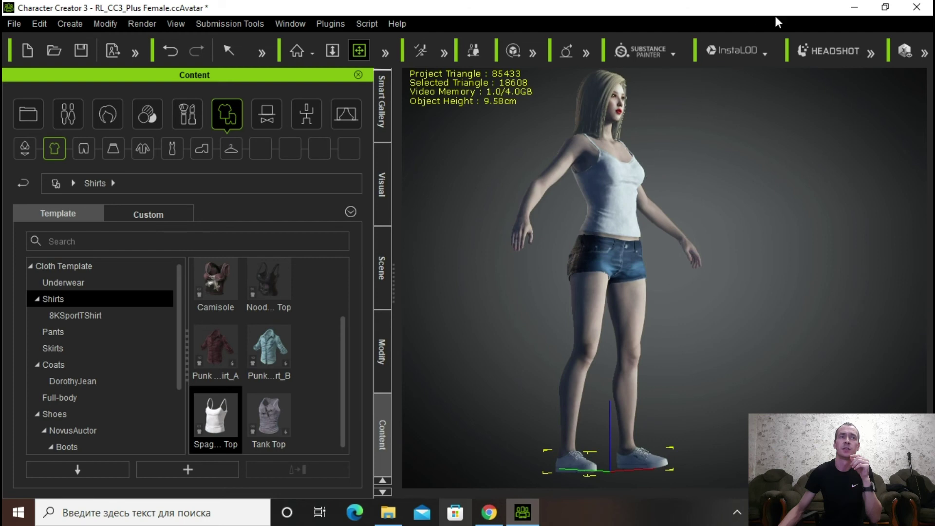
Step: Open the Conform settings of the avatar's shoes
click(924, 55)
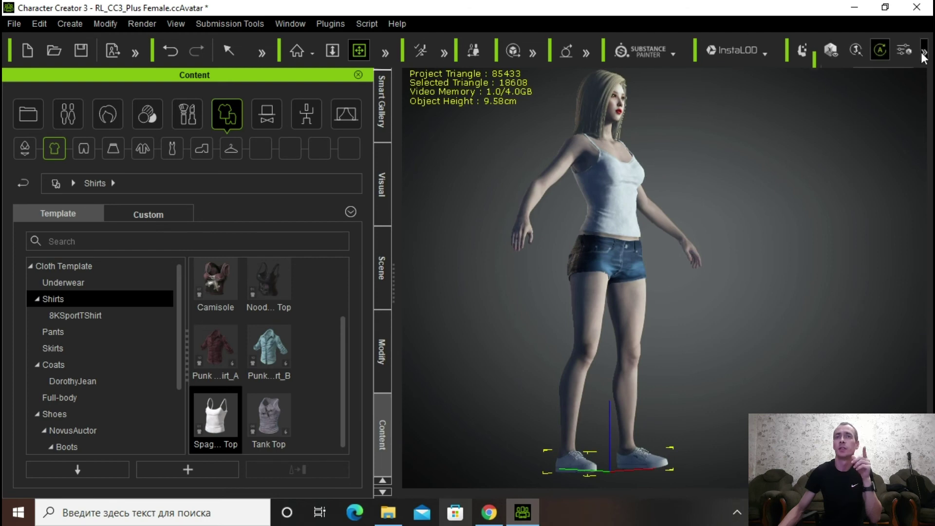
click(382, 350)
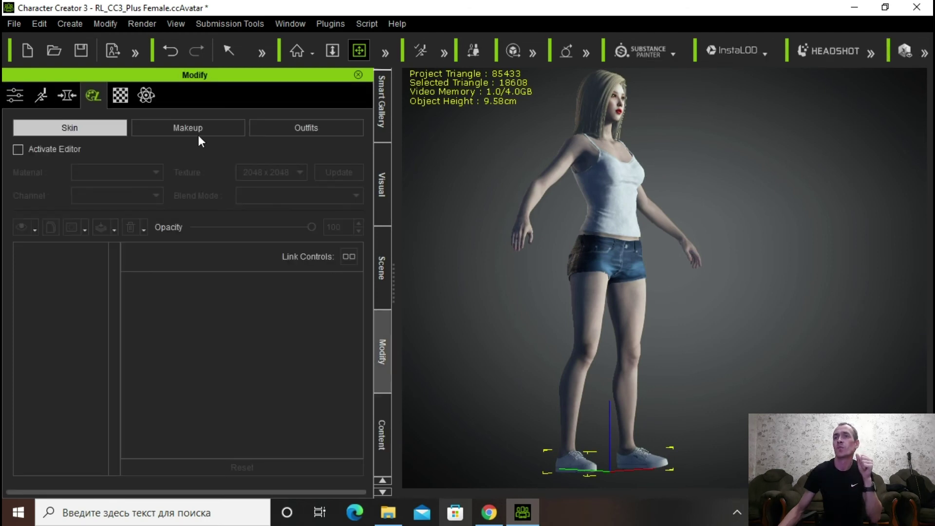
click(15, 96)
click(190, 351)
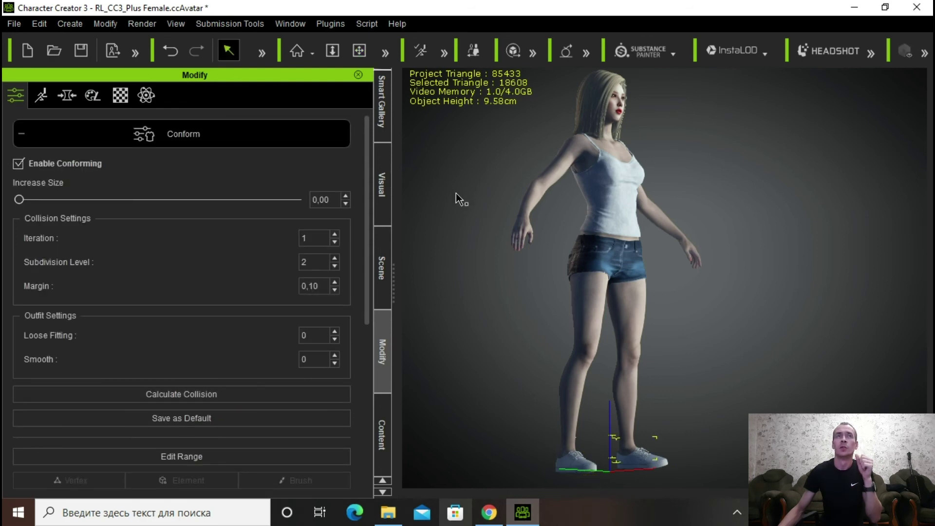
Step: Try the Punk Belt from the Others templates on the avatar, check it from behind and undo it
click(382, 433)
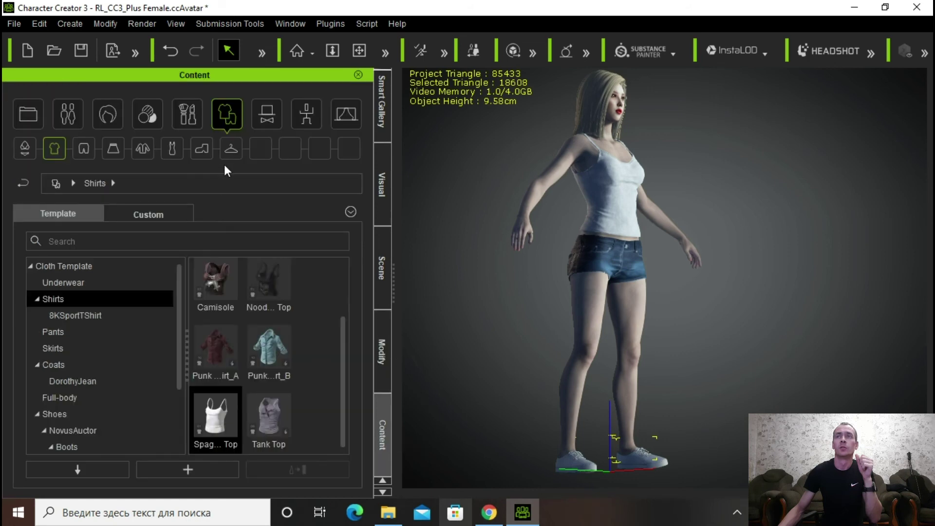
click(231, 149)
drag(215, 353, 619, 323)
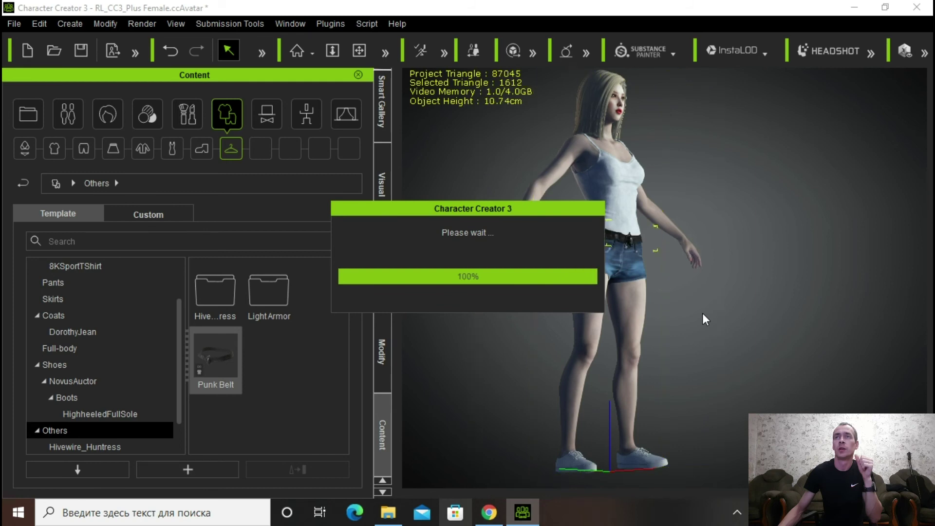
click(359, 50)
drag(730, 341, 650, 359)
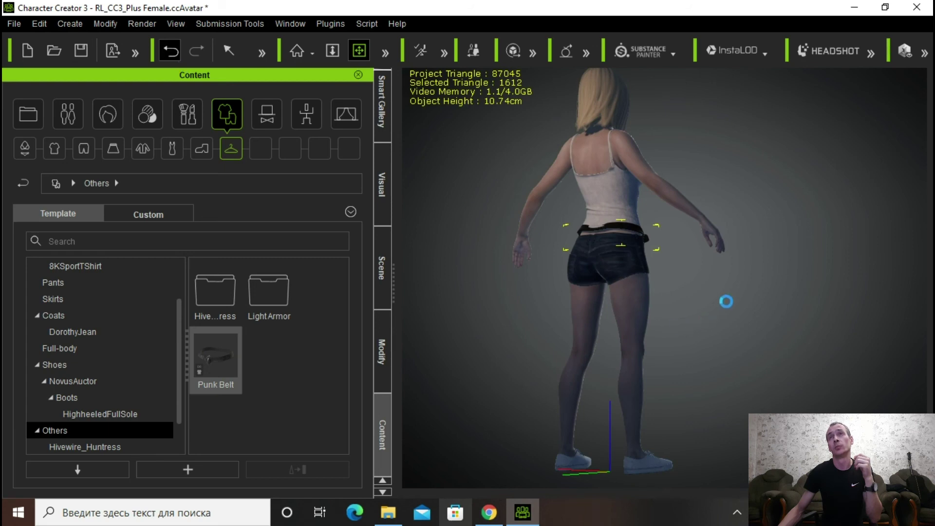
key(ctrl+z)
scroll(685, 292, up, 3)
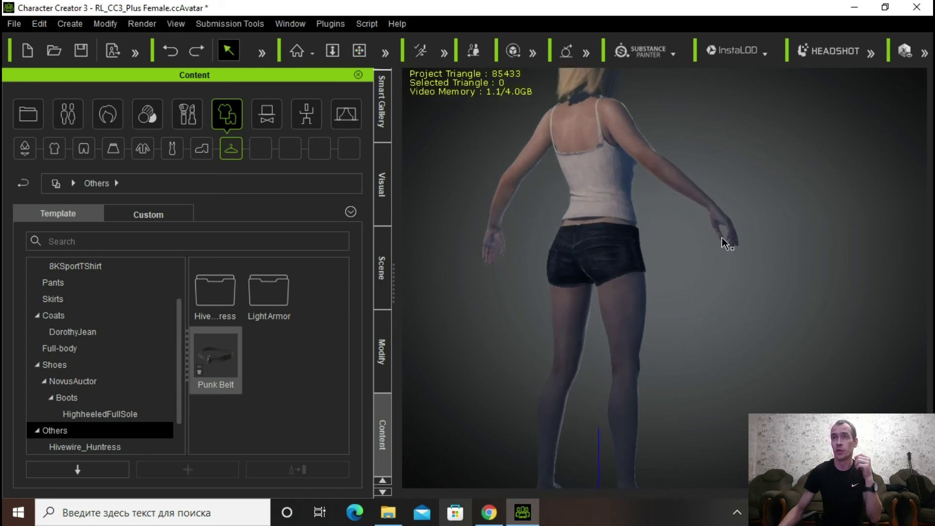
Step: Put the avatar into the Ponder pose from the female MotionPlus templates
click(359, 50)
click(693, 247)
drag(693, 247, 489, 372)
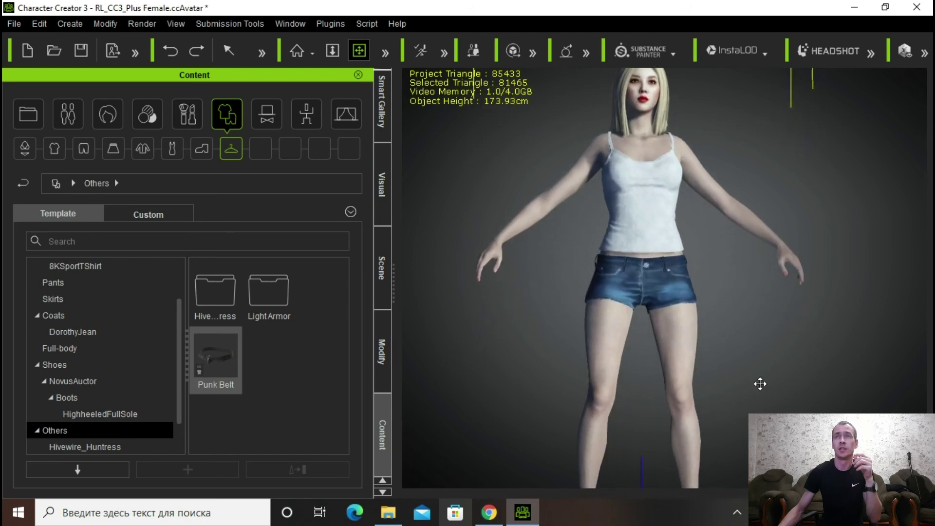
click(303, 115)
click(68, 267)
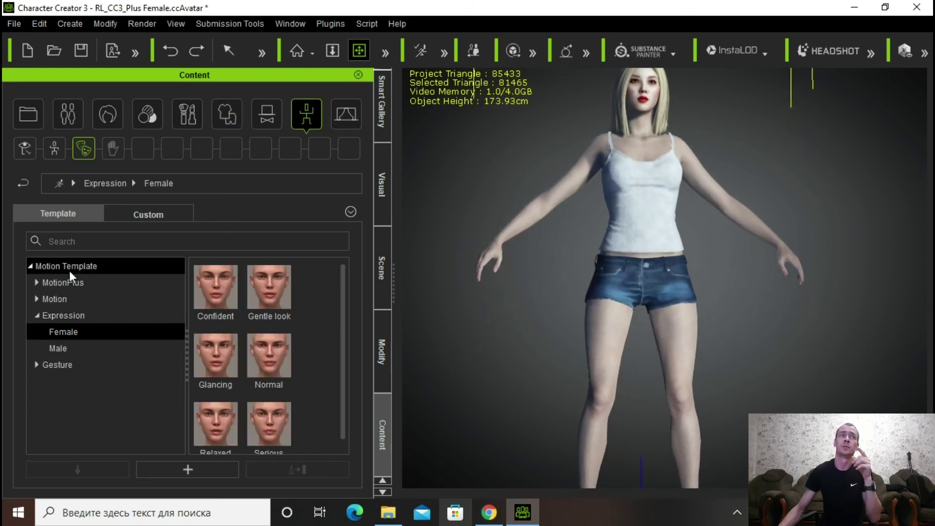
click(63, 284)
double_click(51, 283)
click(64, 299)
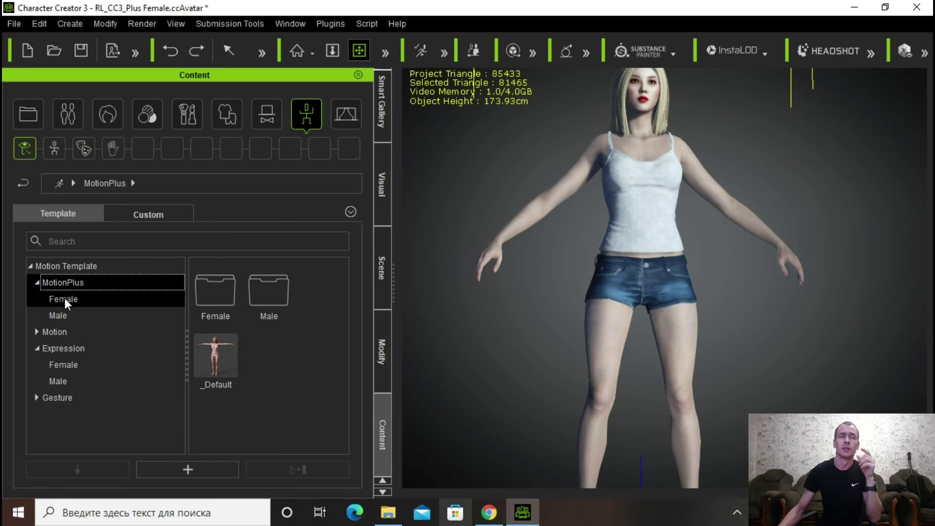
drag(212, 417, 665, 234)
drag(761, 280, 766, 320)
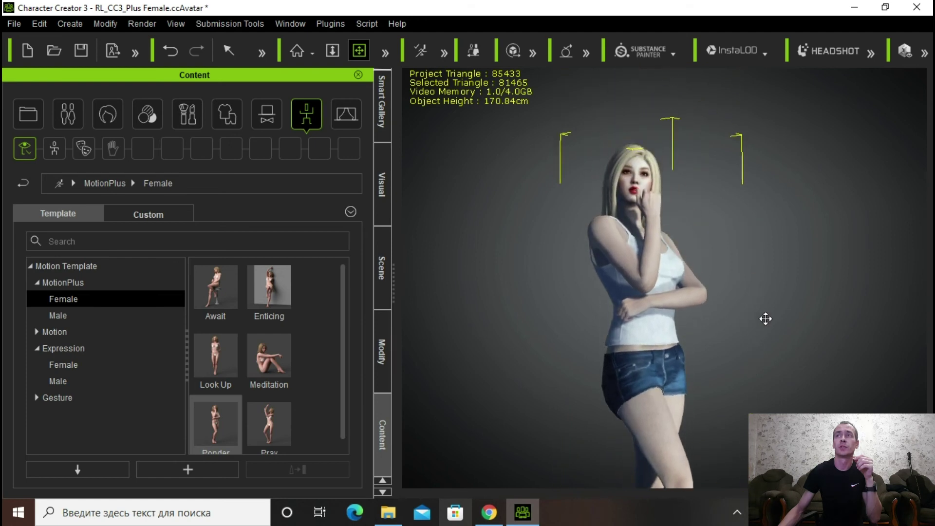
Step: Try the female expressions Confident, Gentle look, Glancing, Normal, Relaxed and Serious on the avatar's face, returning to Confident
scroll(766, 320, up, 6)
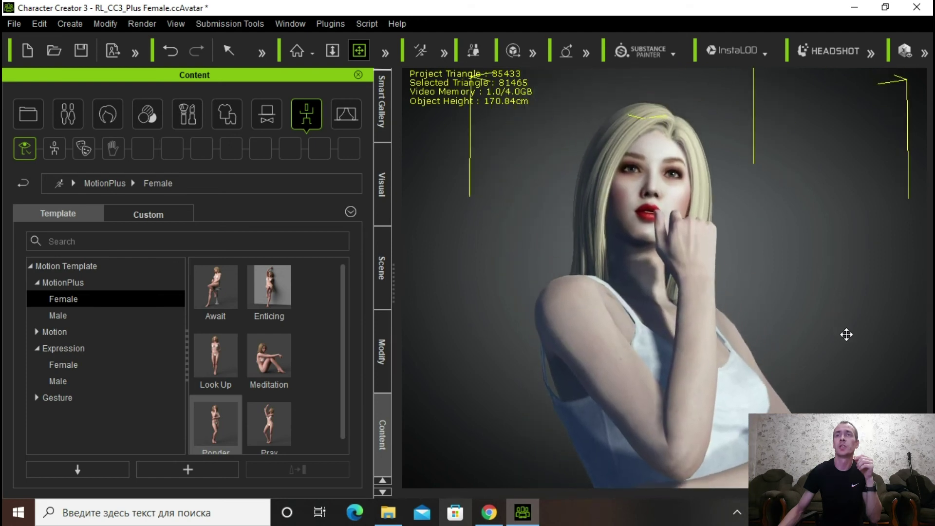
scroll(847, 335, up, 3)
right_drag(871, 375, 899, 371)
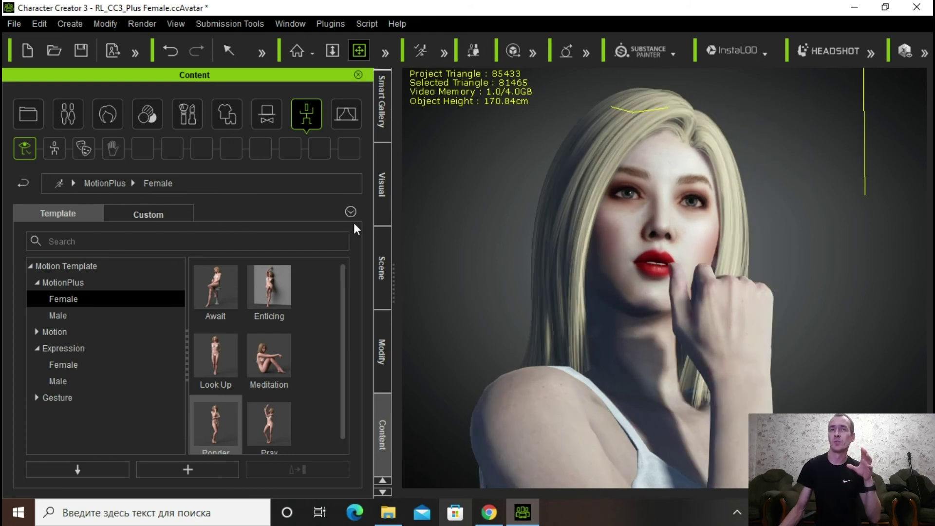
click(73, 365)
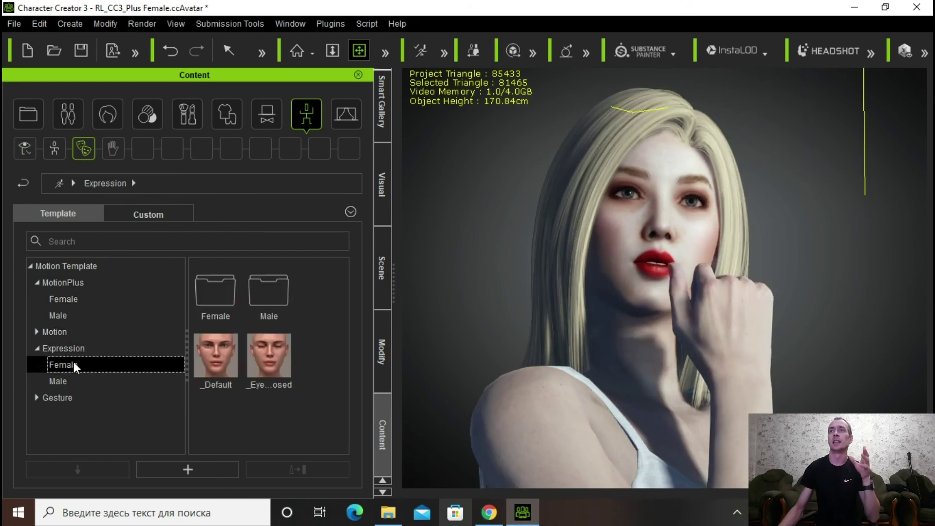
drag(215, 290, 648, 273)
drag(263, 287, 673, 307)
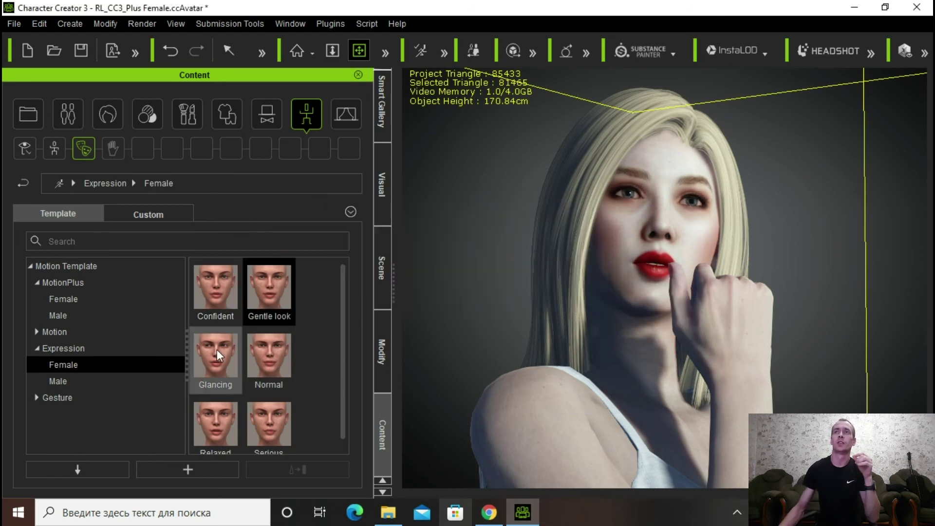
drag(218, 356, 579, 371)
drag(268, 356, 492, 336)
drag(215, 424, 644, 351)
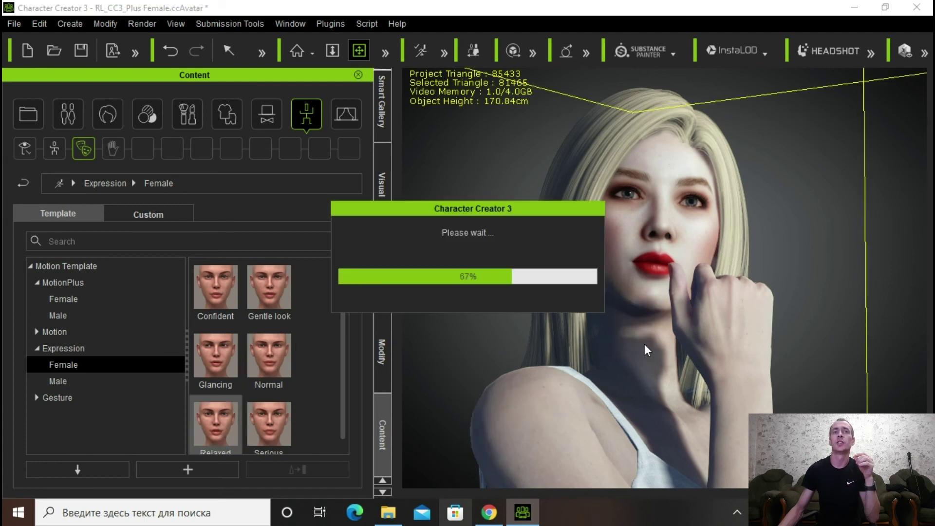
drag(271, 422, 663, 341)
drag(215, 287, 687, 317)
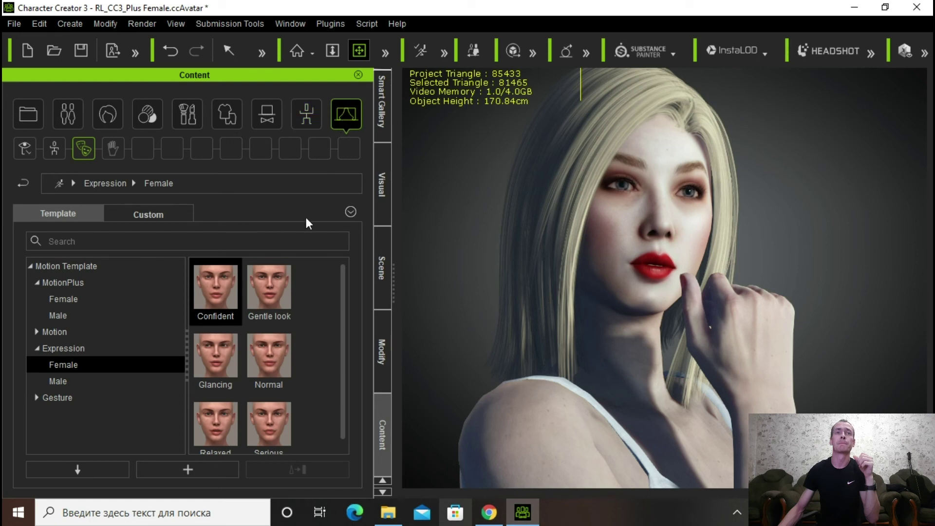
Step: Light the scene with the +DH_Full Body_Gentle atmosphere from the CC3 Stage and Effect pack and check it on the face
click(346, 114)
click(388, 132)
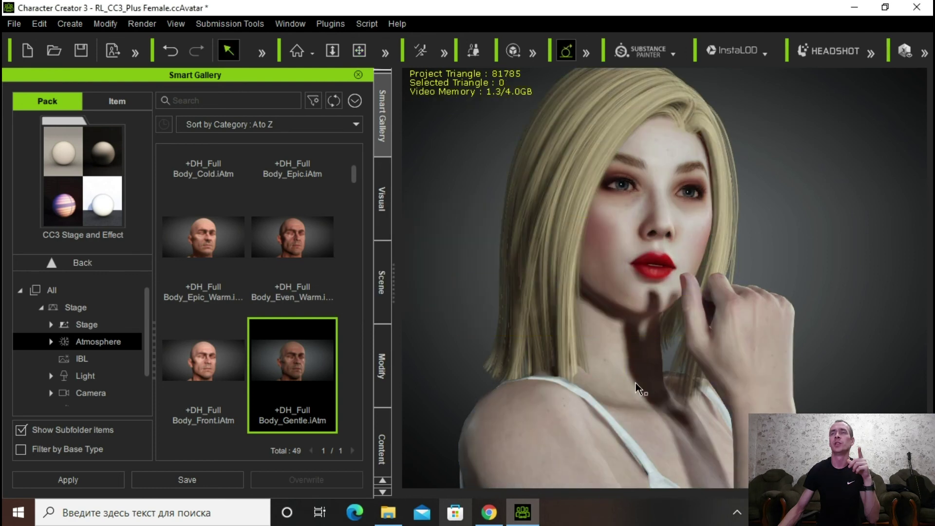
scroll(638, 388, up, 3)
click(672, 331)
key(w)
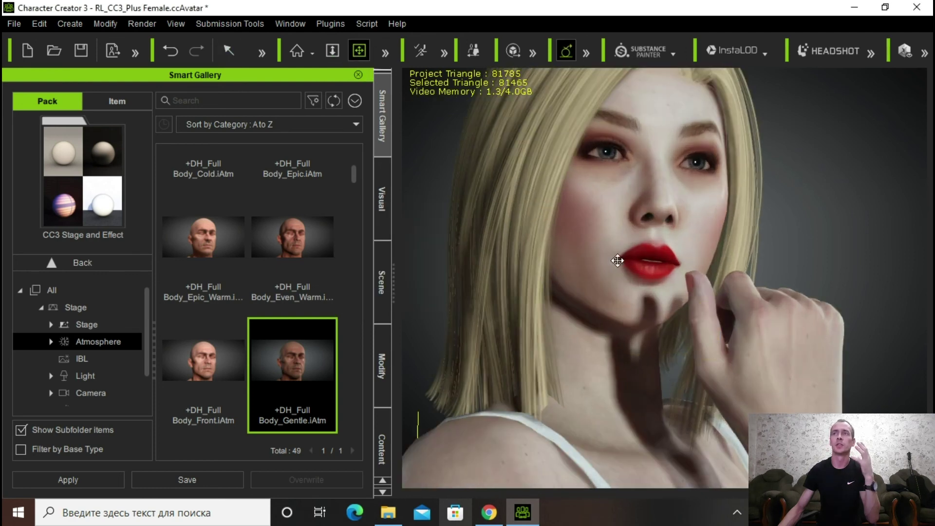
right_drag(617, 261, 608, 414)
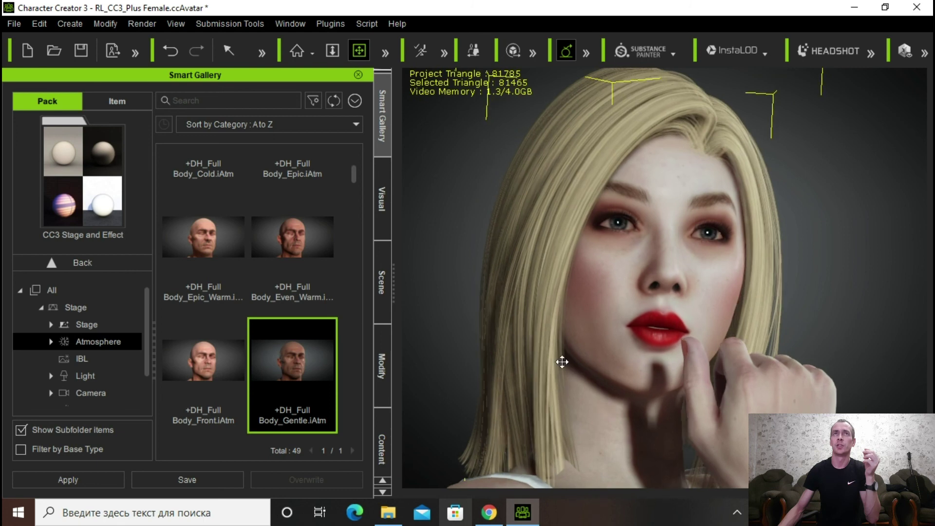
Step: Test the female Normal expression on the avatar and replace it with Gentle look
click(383, 441)
click(306, 114)
drag(269, 356, 677, 292)
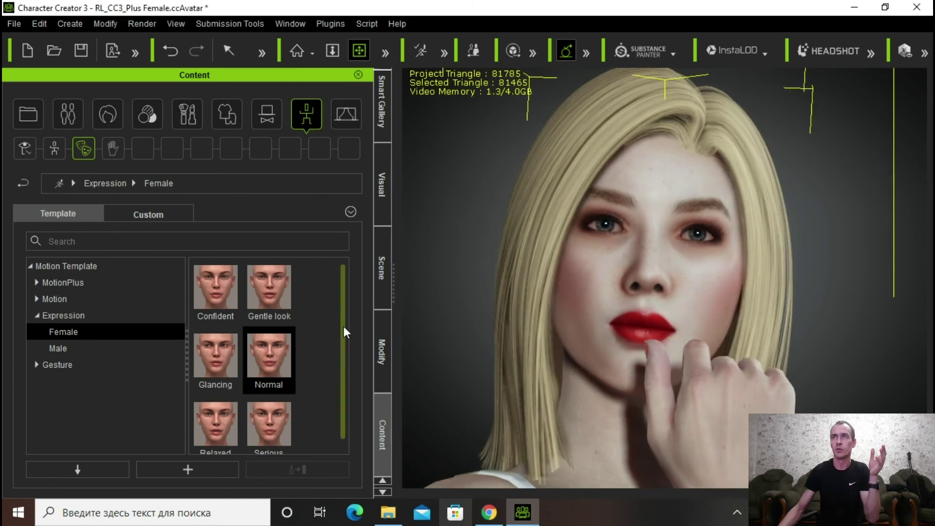
drag(265, 283, 686, 360)
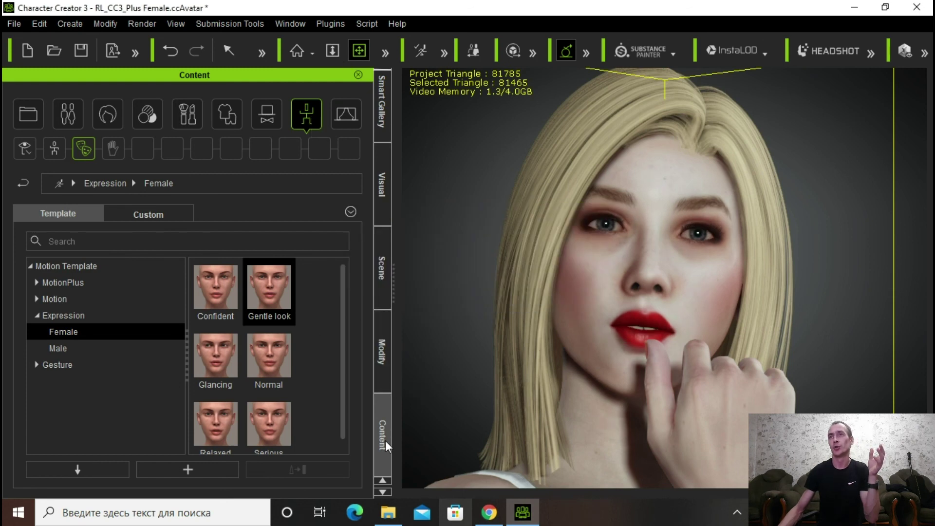
Step: Adjust both eyes of the CC3_Base_Plus avatar with the muscle controls in Edit Facial and inspect the face up close
click(385, 292)
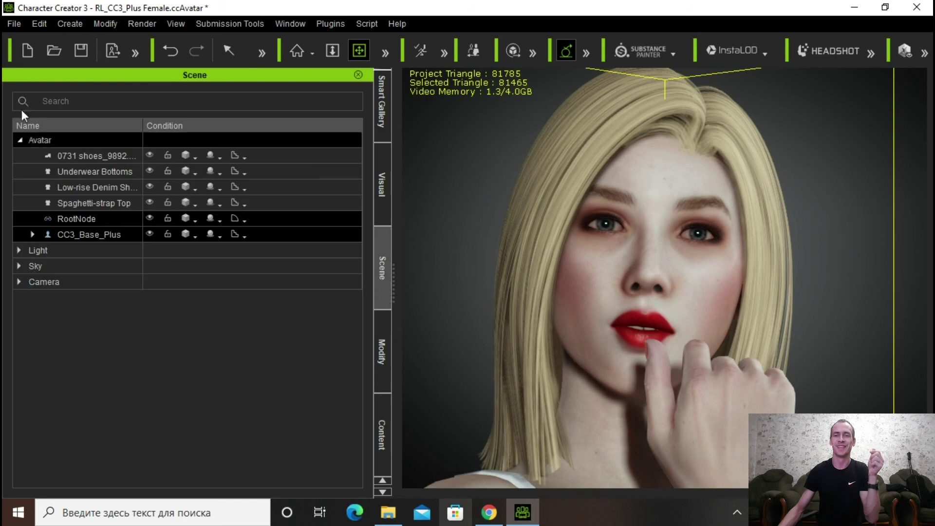
click(90, 236)
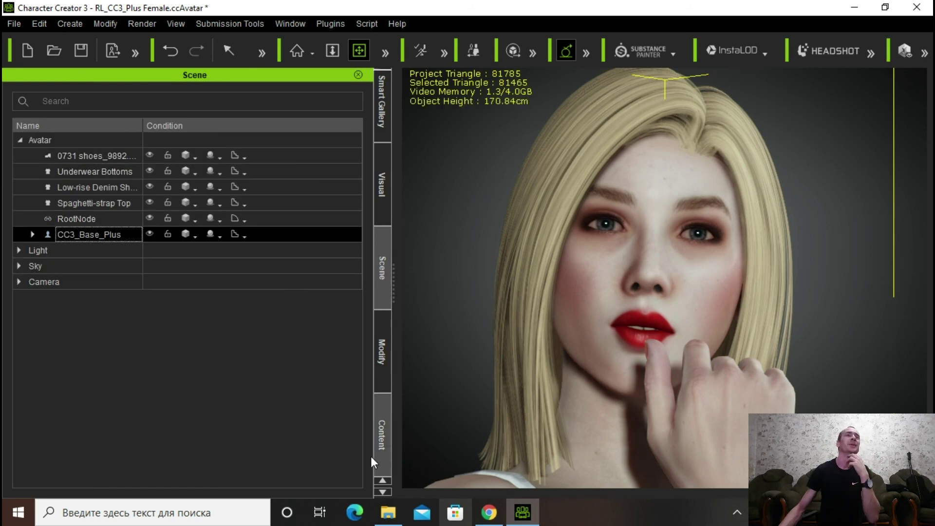
click(382, 375)
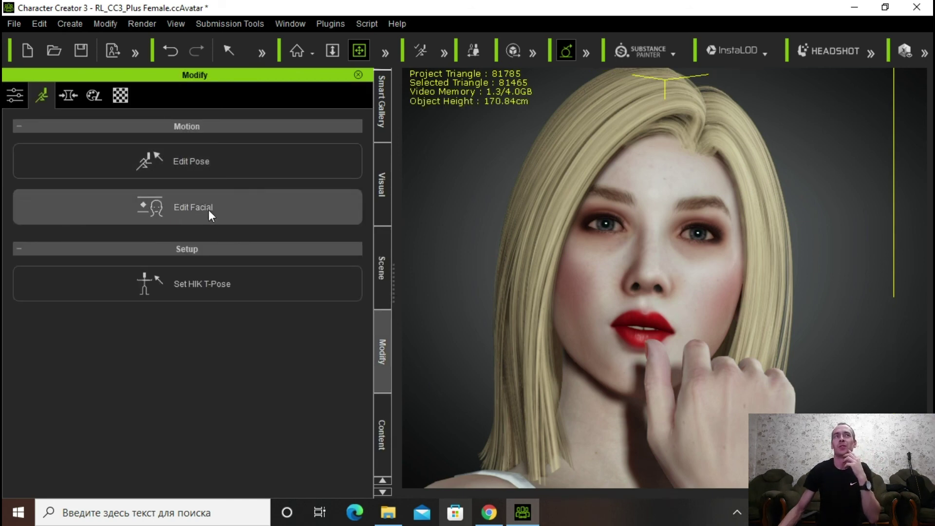
click(155, 211)
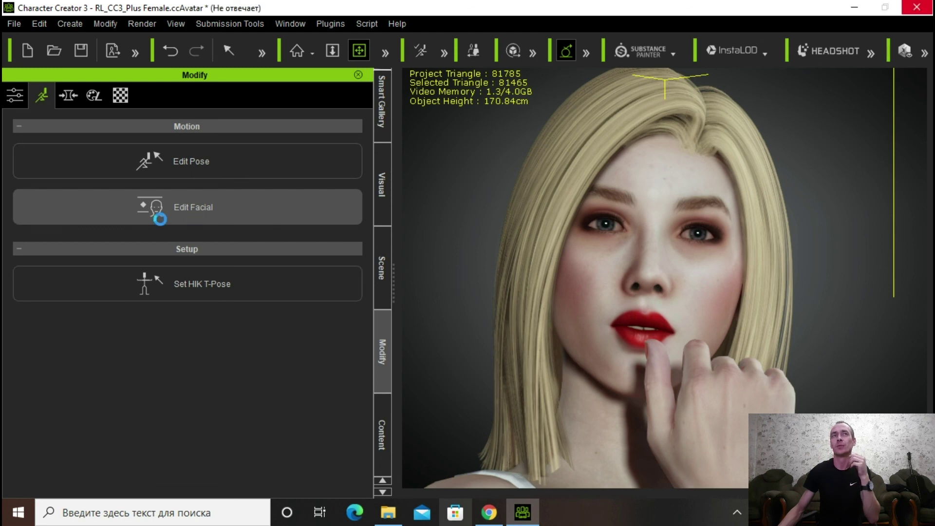
click(316, 277)
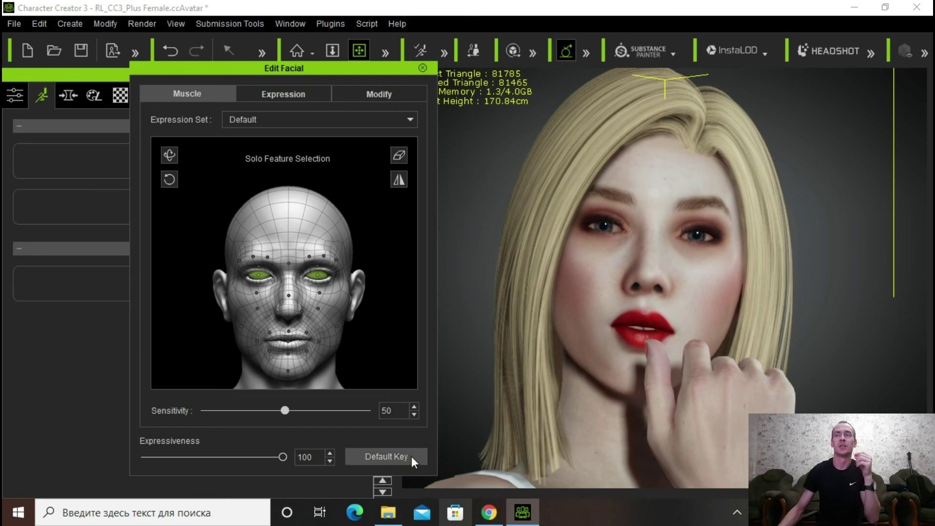
click(422, 68)
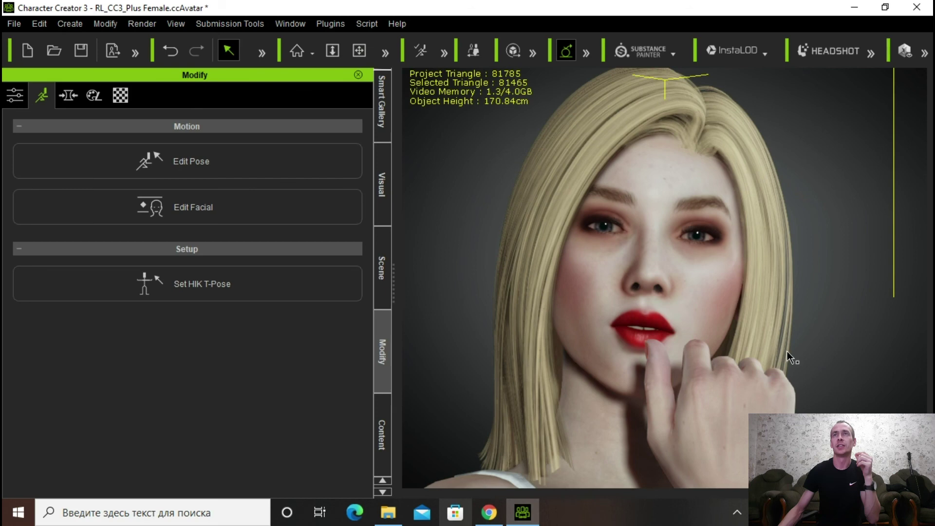
click(335, 49)
mouse_move(800, 358)
mouse_down()
mouse_move(820, 230)
mouse_move(820, 376)
mouse_move(820, 352)
mouse_move(815, 364)
mouse_up()
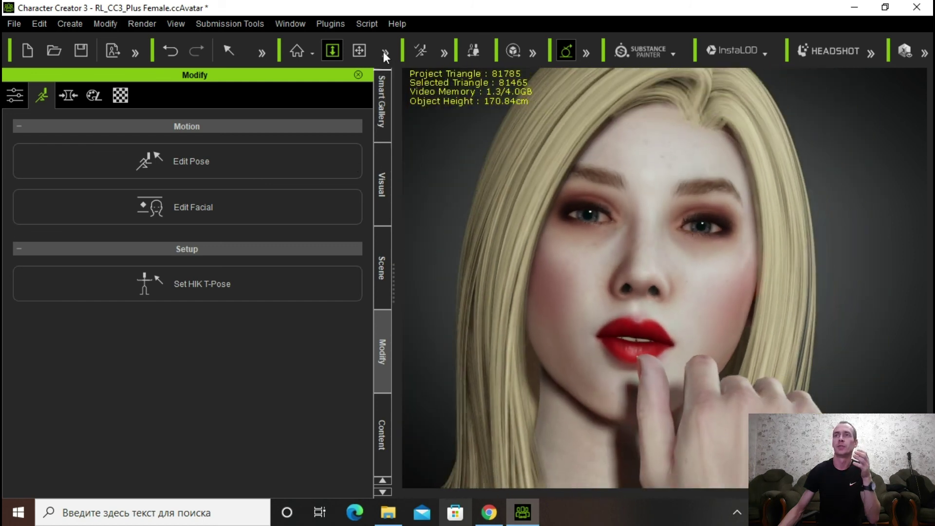
key(w)
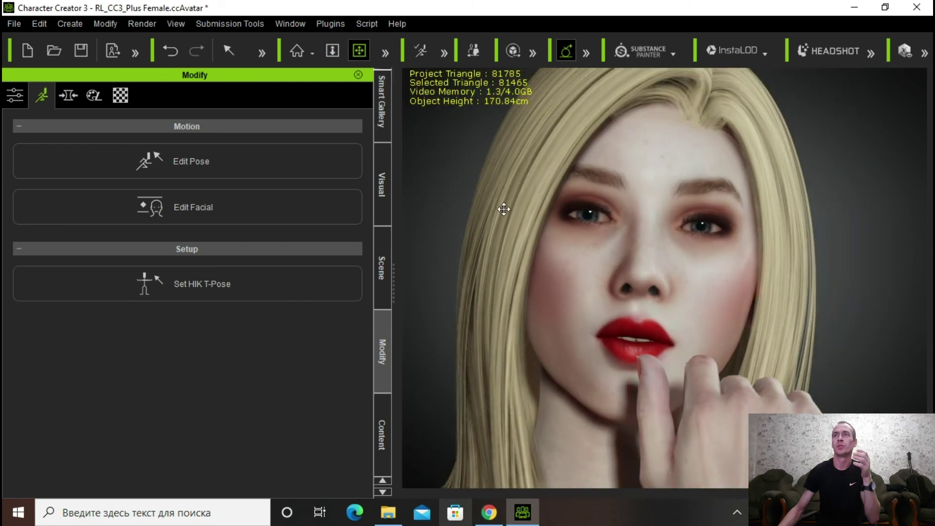
right_drag(550, 325, 613, 385)
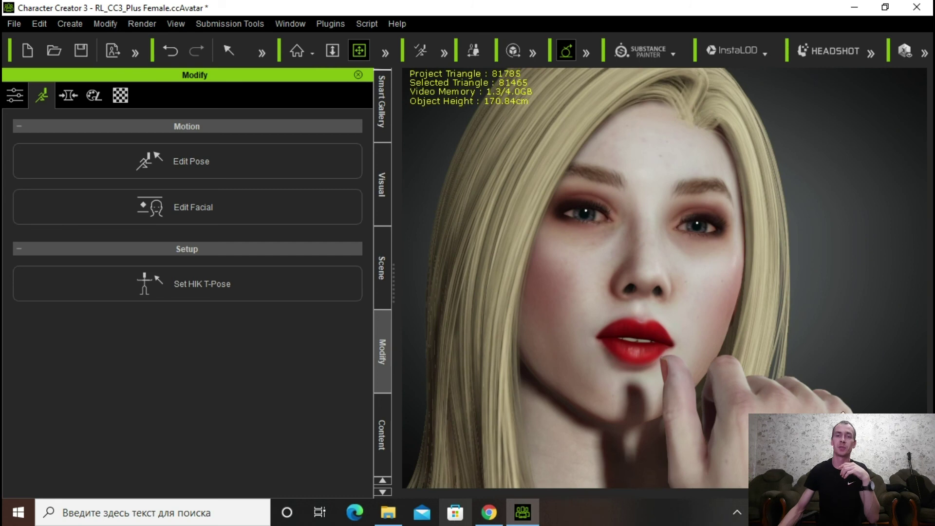